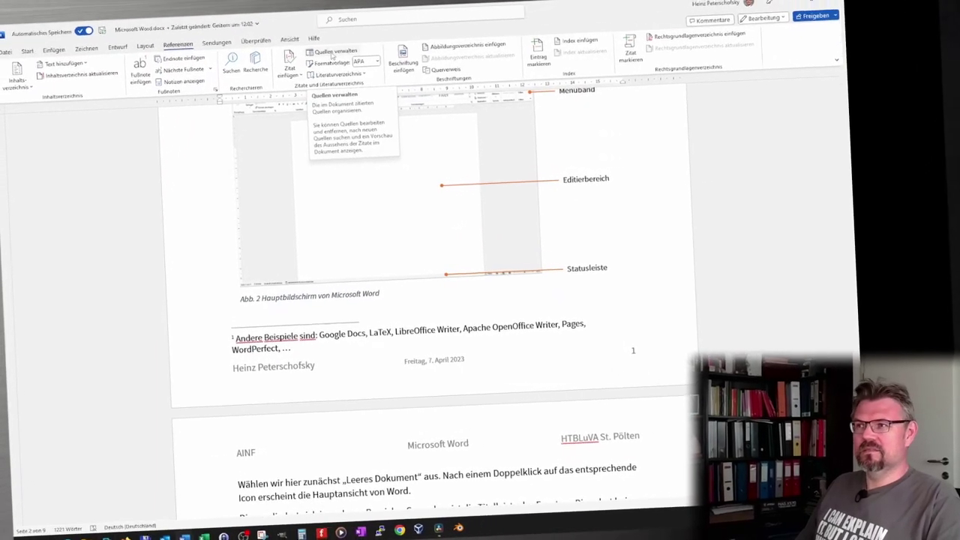
# From Quellen verwalten, start a new source and keep Buch as the source type.
pyautogui.click(340, 47)
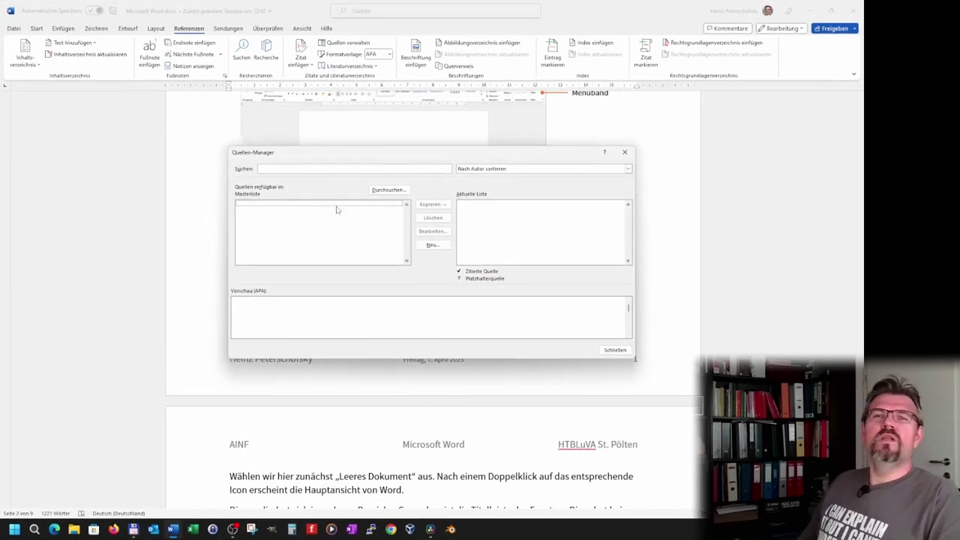
pyautogui.click(440, 245)
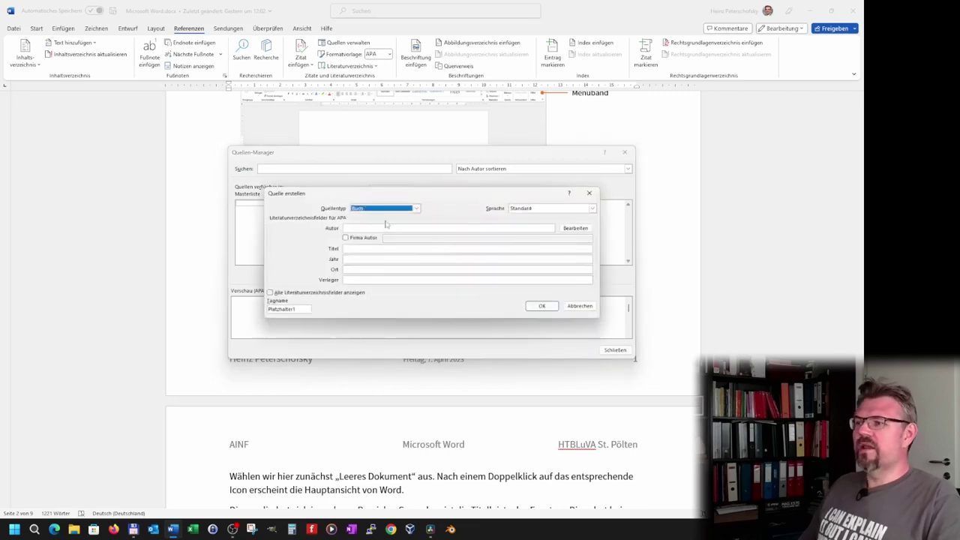
pyautogui.click(416, 210)
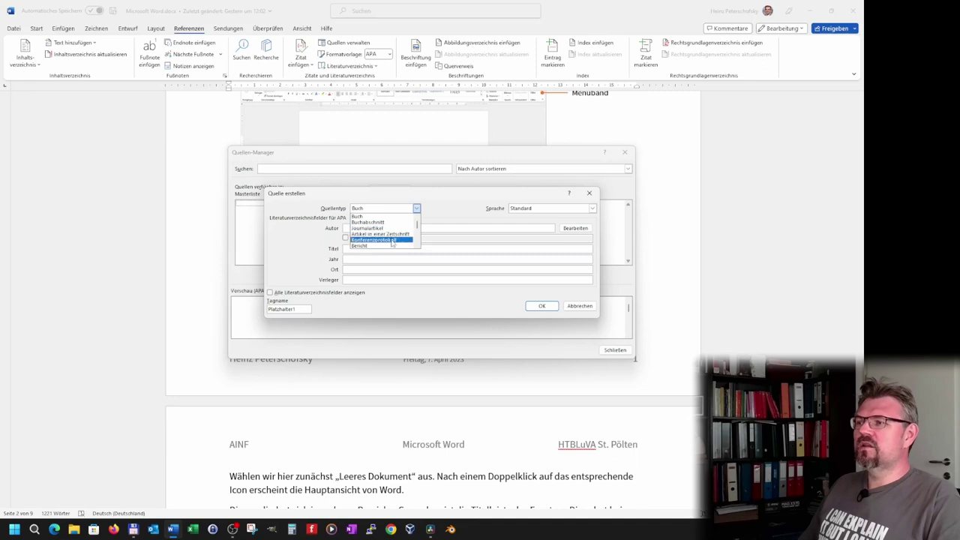
pyautogui.scroll(-2, 389, 246)
pyautogui.scroll(-1, 387, 245)
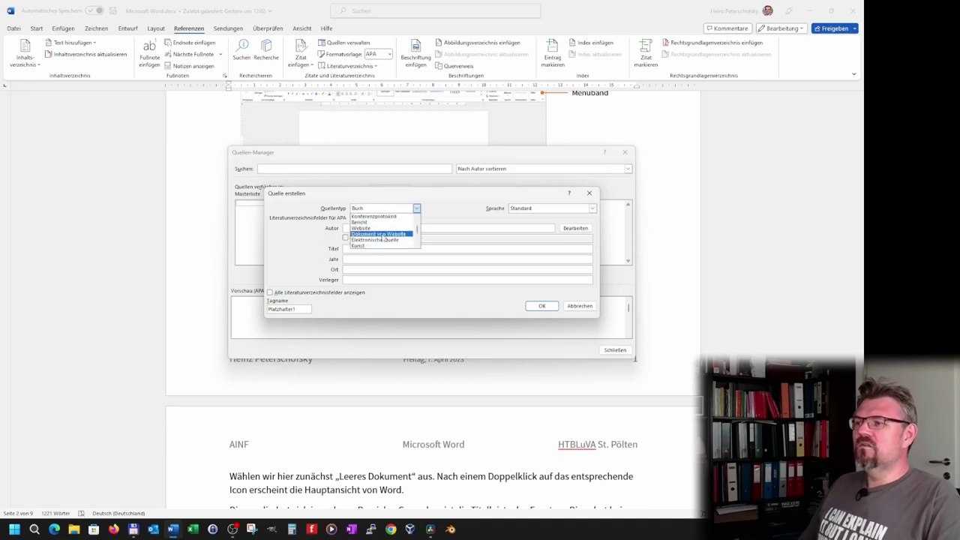
pyautogui.scroll(-1, 382, 245)
pyautogui.scroll(2, 383, 244)
pyautogui.scroll(1, 383, 245)
pyautogui.scroll(1, 383, 245)
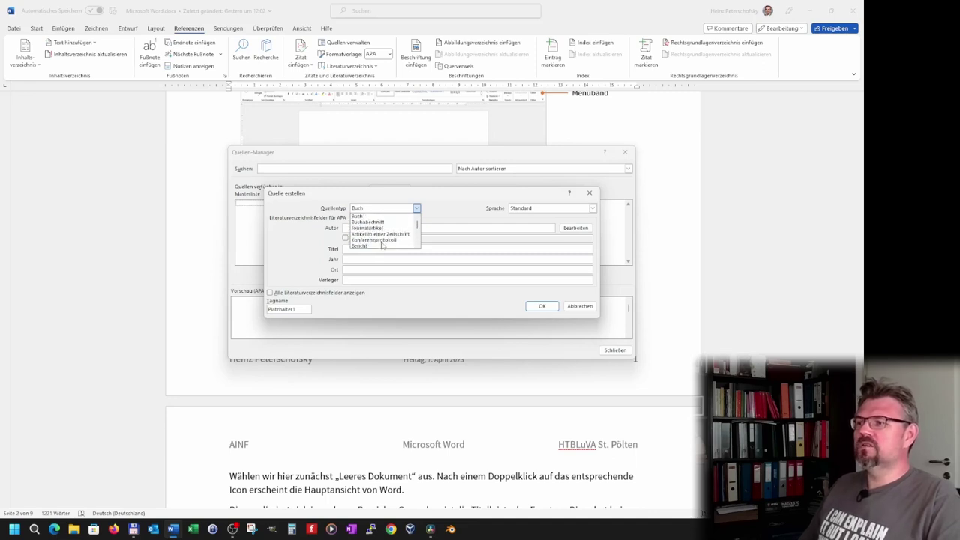
pyautogui.click(368, 216)
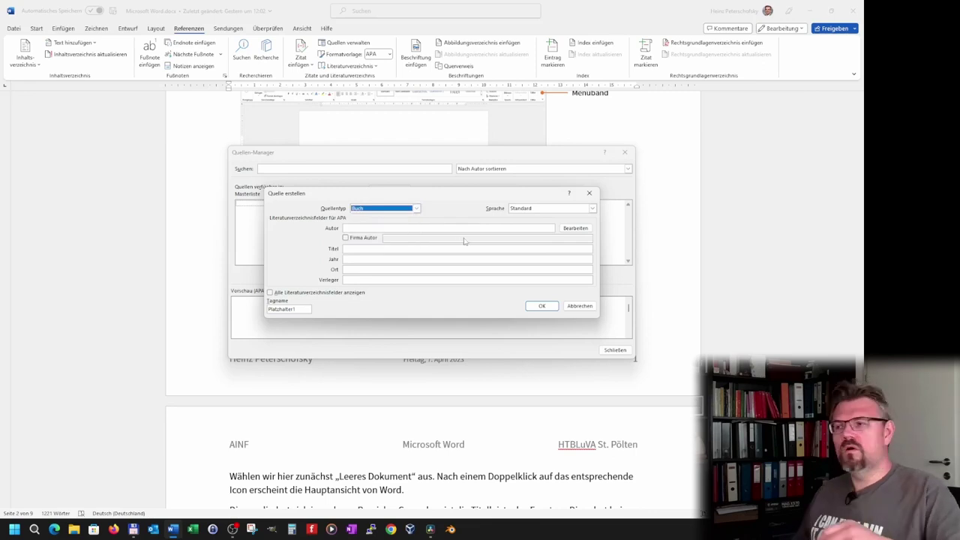
# Set the source language to Deutsch (Österreich).
pyautogui.click(574, 209)
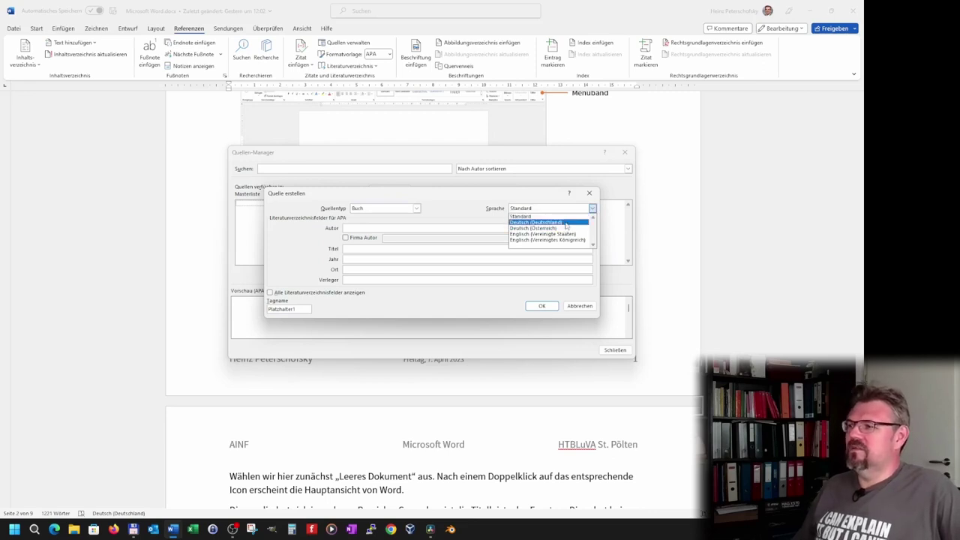
pyautogui.click(566, 223)
pyautogui.click(594, 211)
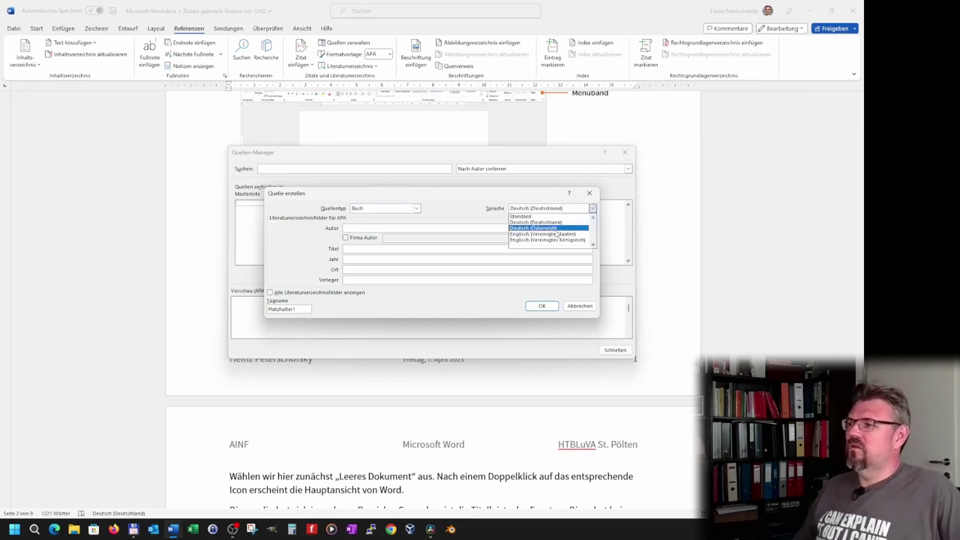
pyautogui.click(552, 228)
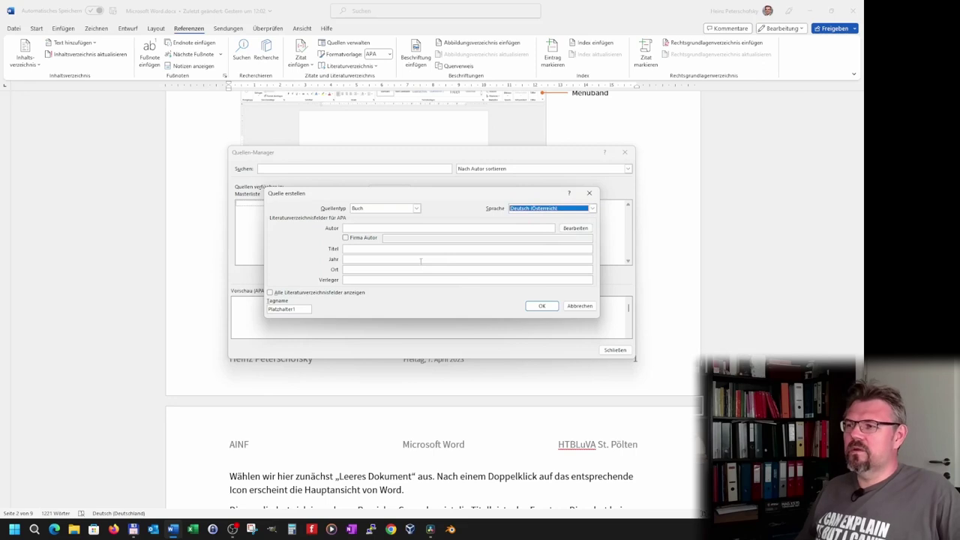
pyautogui.click(387, 227)
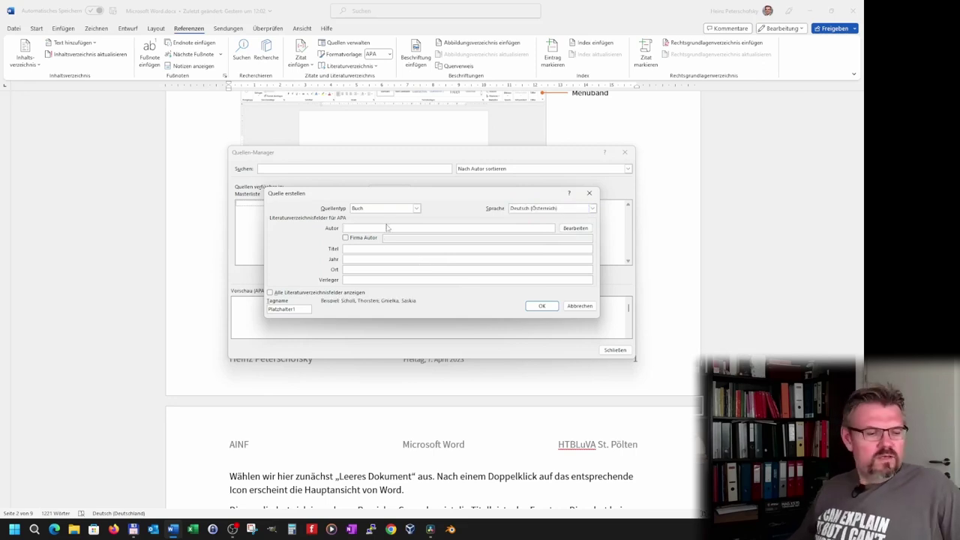
# Enter the author, title Regelungstechnik Kompetenzorientiert, year 2016 1. Auflage, city Wien and publisher Hölder-Pichler-Tempsky.
pyautogui.write('Willi')
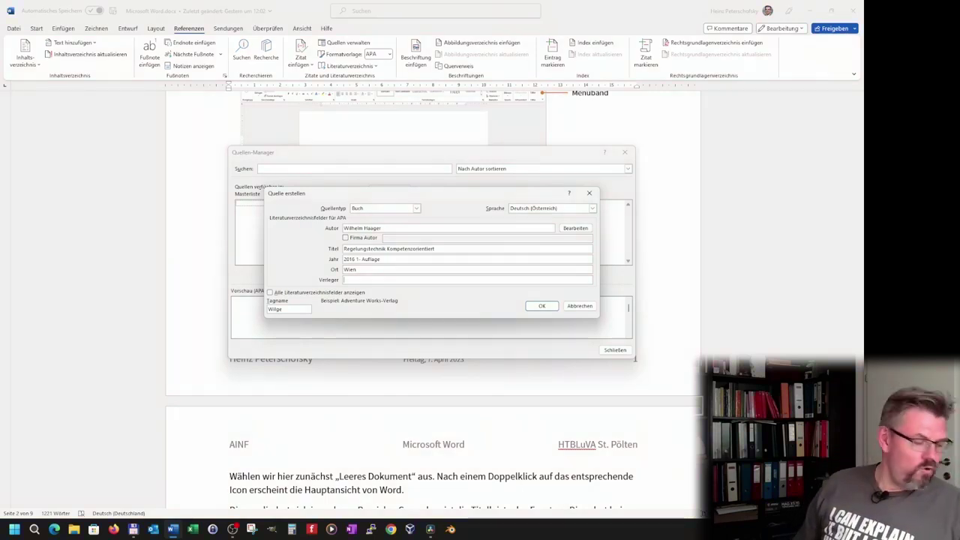
pyautogui.write('Hölder-Pichler-T')
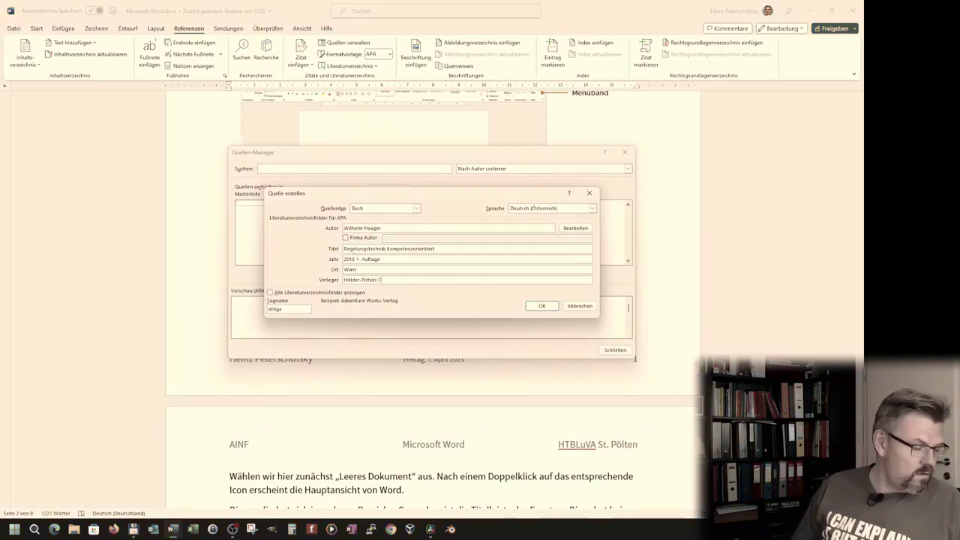
pyautogui.write('empsky')
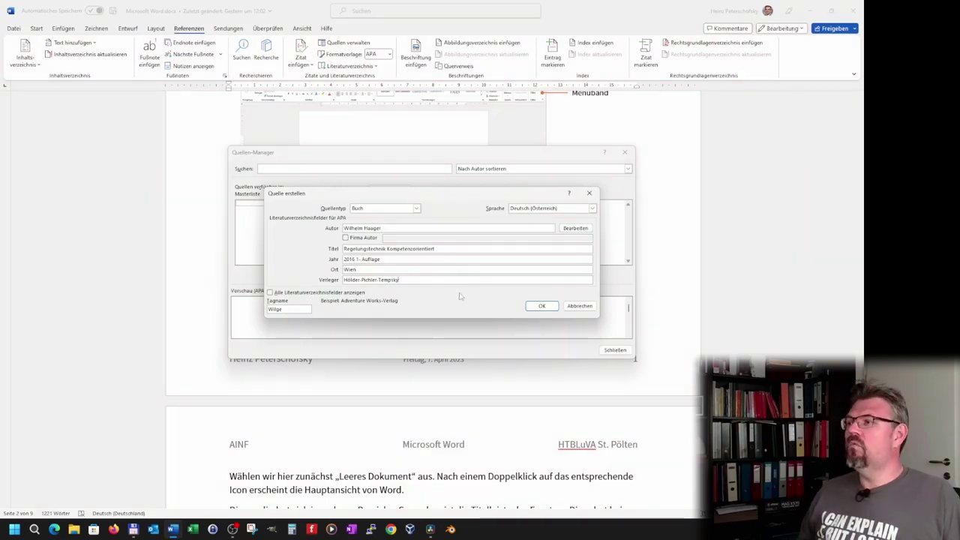
# Save the Regelungstechnik Kompetenzorientiert book source and start another new source.
pyautogui.click(539, 307)
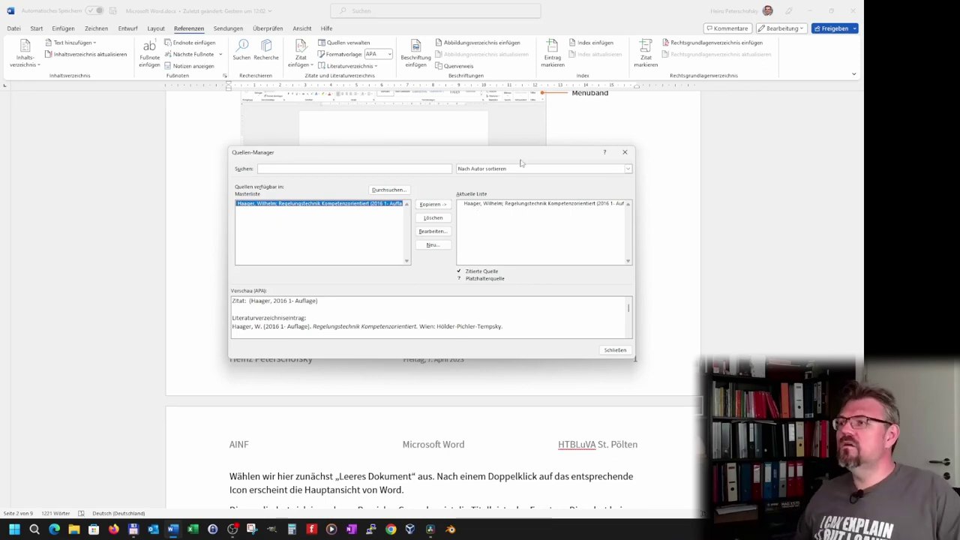
pyautogui.click(435, 245)
# Enter the second book's two authors and the title Messen Steuern Regeln.
pyautogui.click(389, 229)
pyautogui.write('Walt')
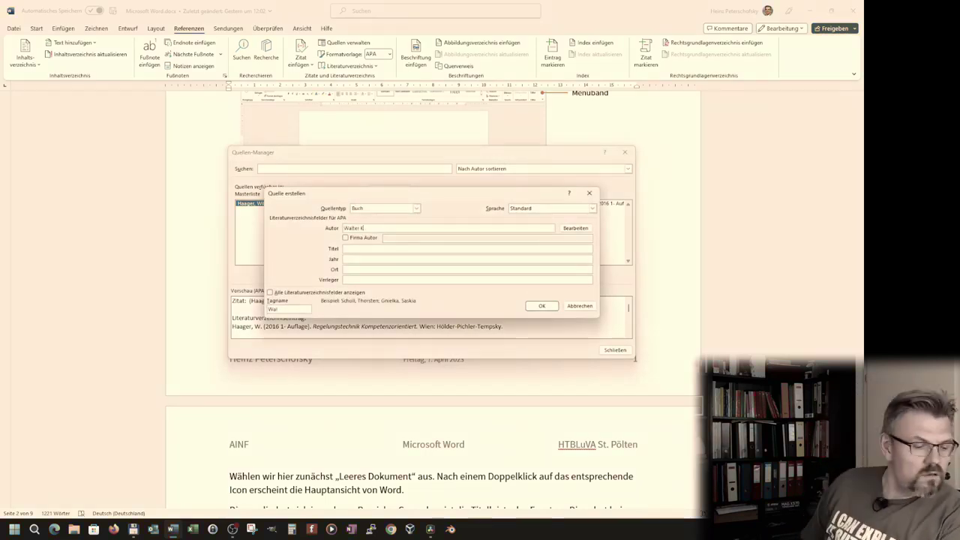
pyautogui.write('er Koasper')
pyautogui.press('BackSpace')
pyautogui.press('BackSpace')
pyautogui.press('BackSpace')
pyautogui.write('aspers')
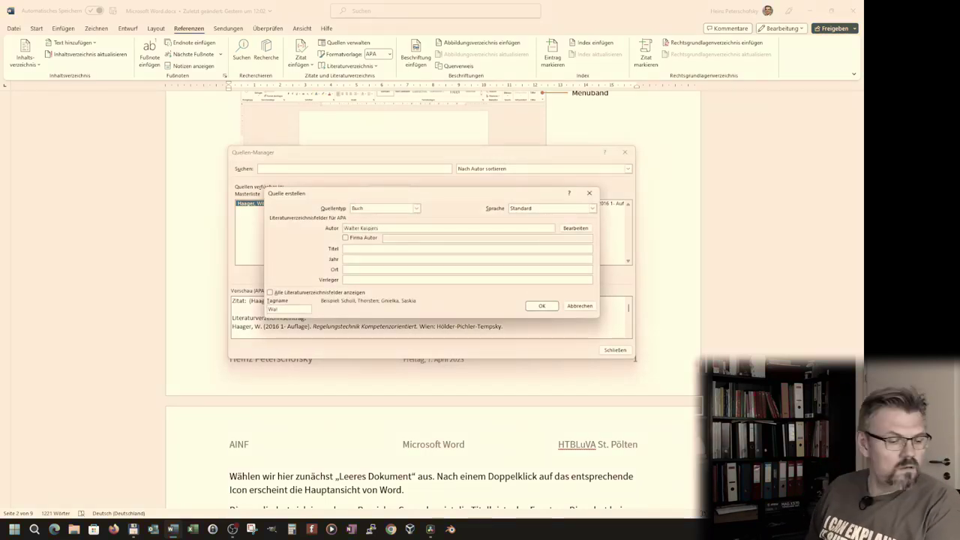
pyautogui.write(', Hans-Jürgen Kühner')
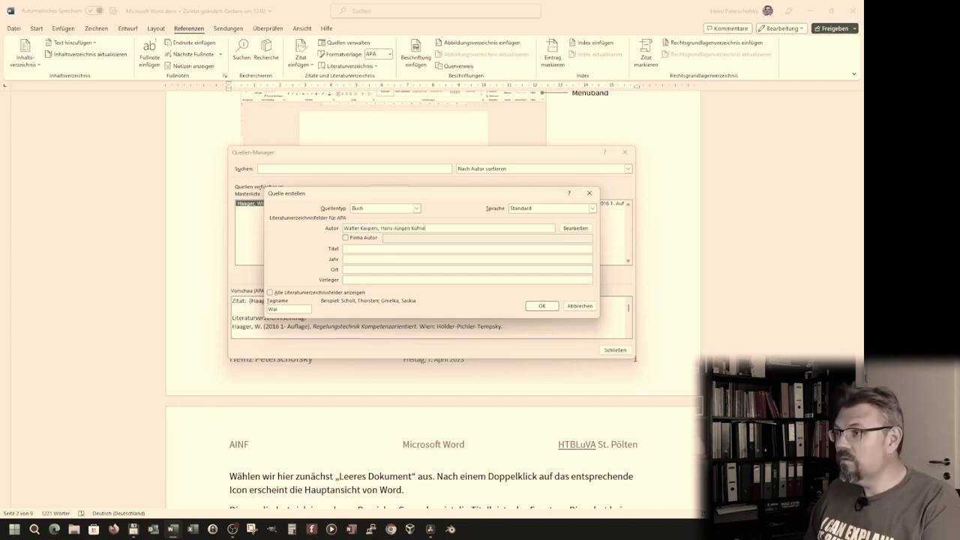
pyautogui.write('Messen Steue')
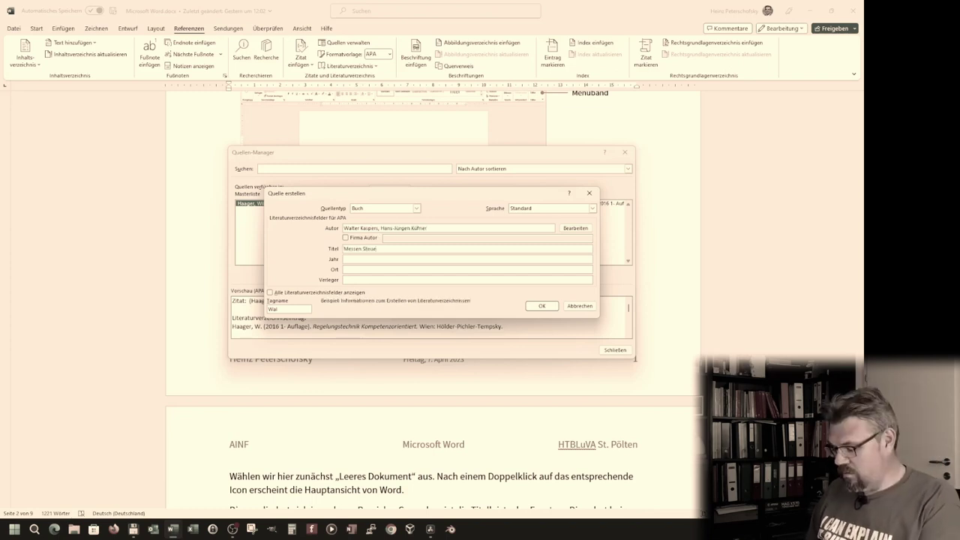
pyautogui.write('rn Regeln')
pyautogui.press('Tab')
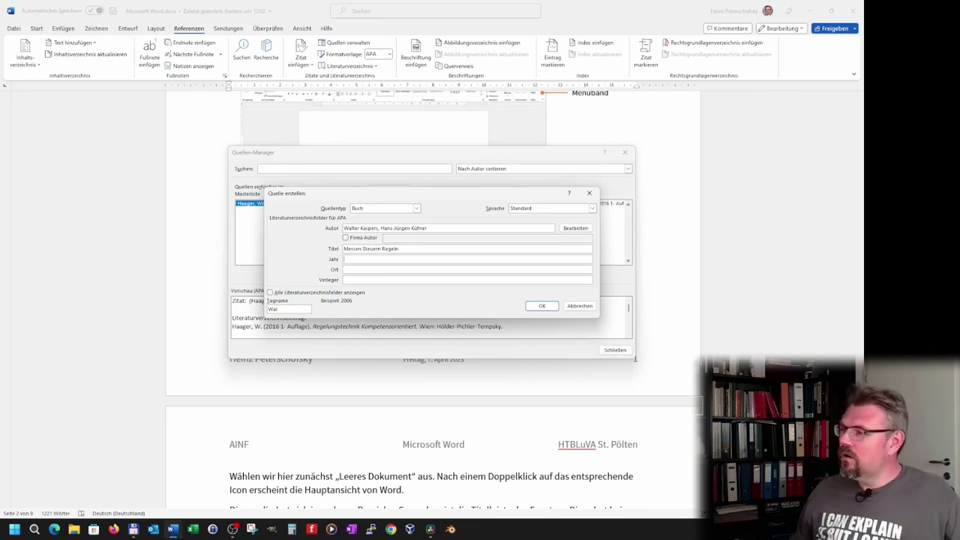
# Add year 1985 with 3. Auflage, place Braunschweig and publisher Vieweg, then save the source.
pyautogui.write('1995, 3.')
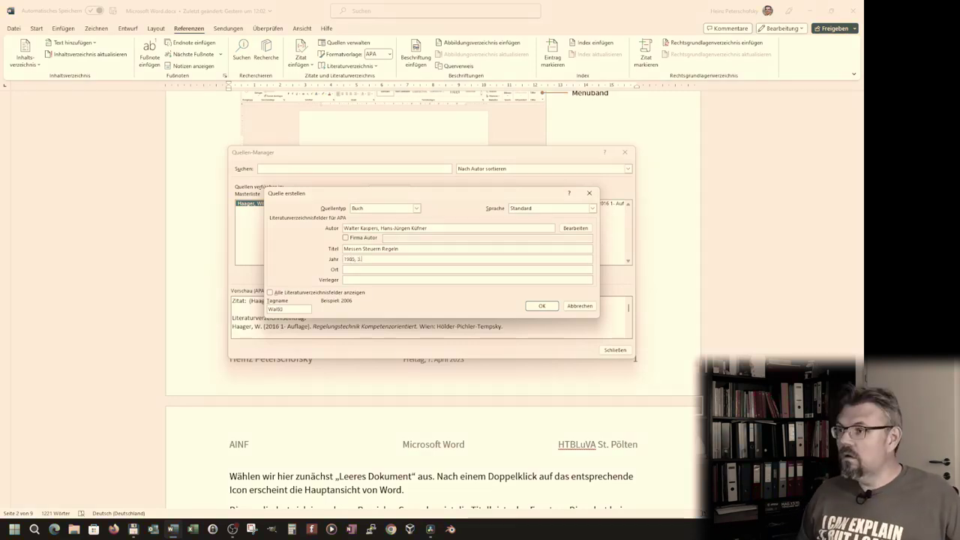
pyautogui.hotkey('alt', 'space')
pyautogui.press('Escape')
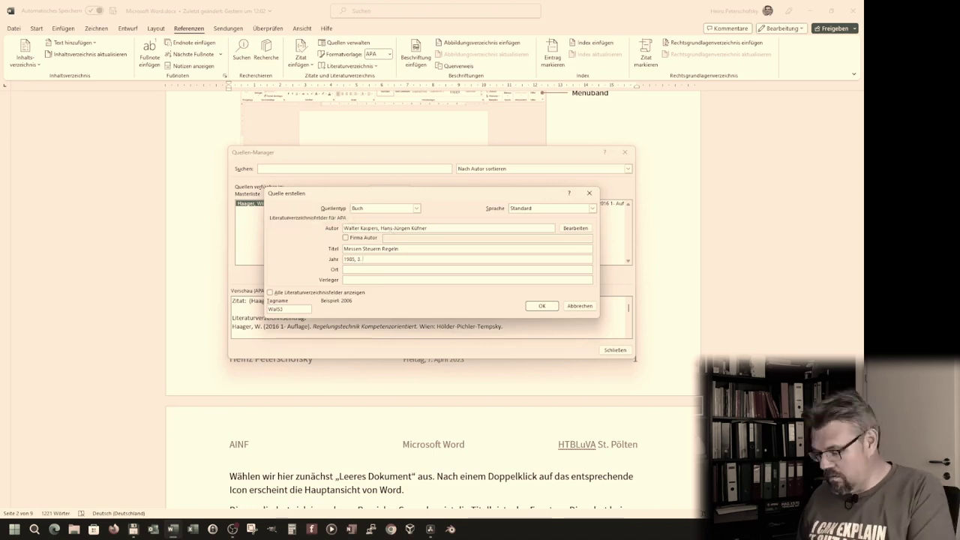
pyautogui.write('. Auflage')
pyautogui.click(345, 270)
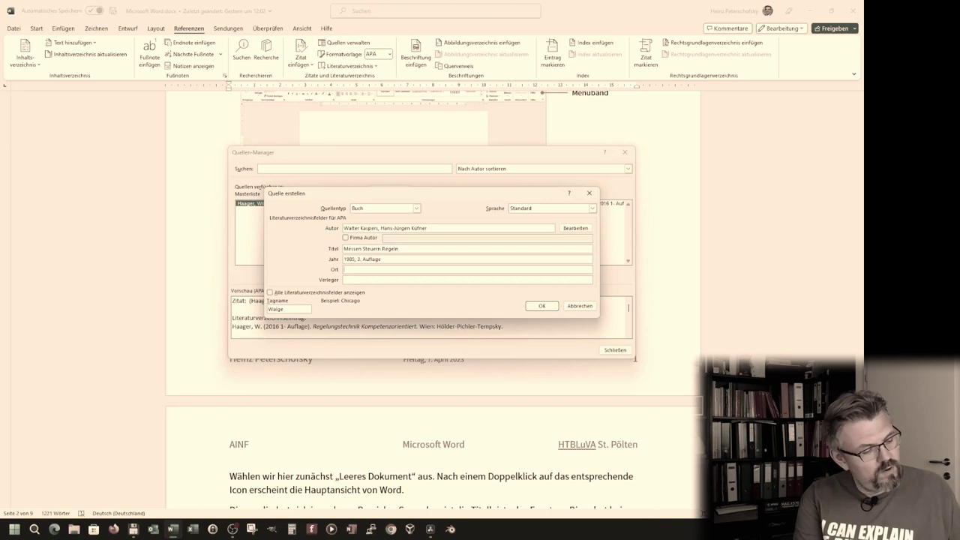
pyautogui.write('Braunschweig')
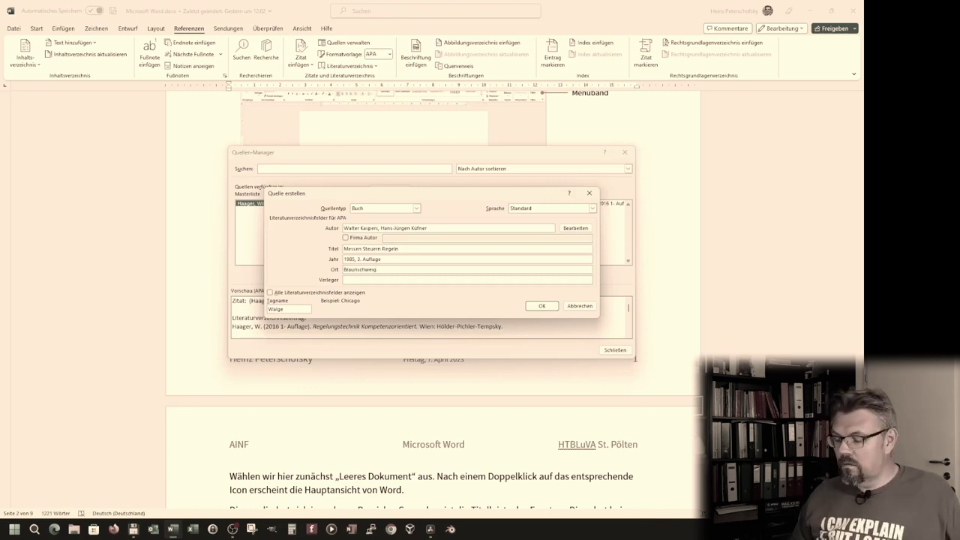
pyautogui.click(345, 280)
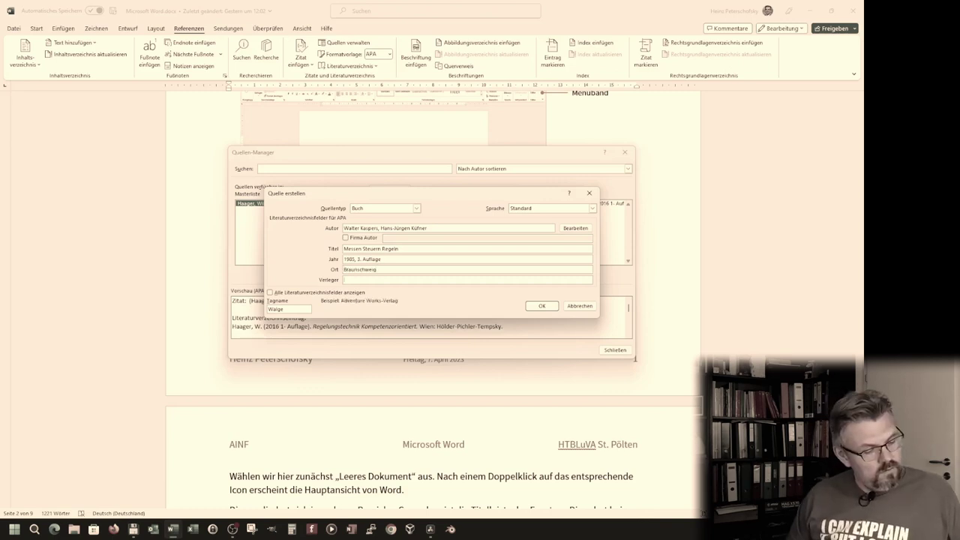
pyautogui.write('Vieweg')
pyautogui.click(542, 306)
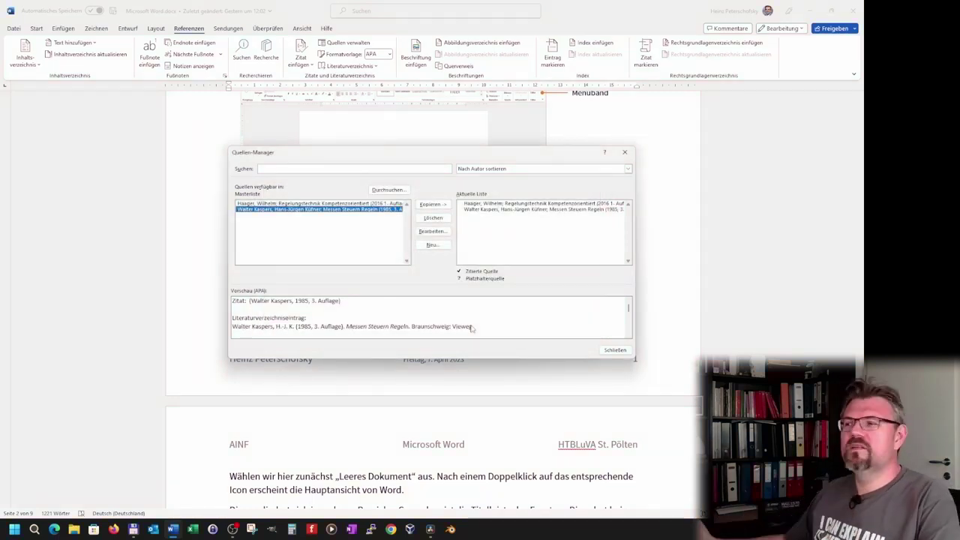
# Close the source manager and cite the Regelungstechnik book below the Zitat 3 quote.
pyautogui.click(604, 351)
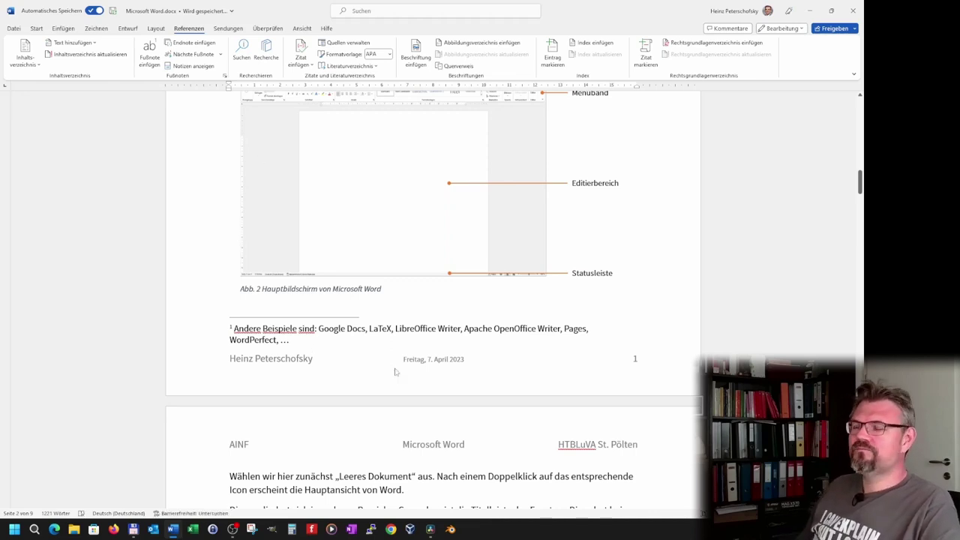
pyautogui.scroll(-5, 395, 371)
pyautogui.scroll(-5, 396, 371)
pyautogui.scroll(-5, 395, 371)
pyautogui.scroll(-3, 395, 371)
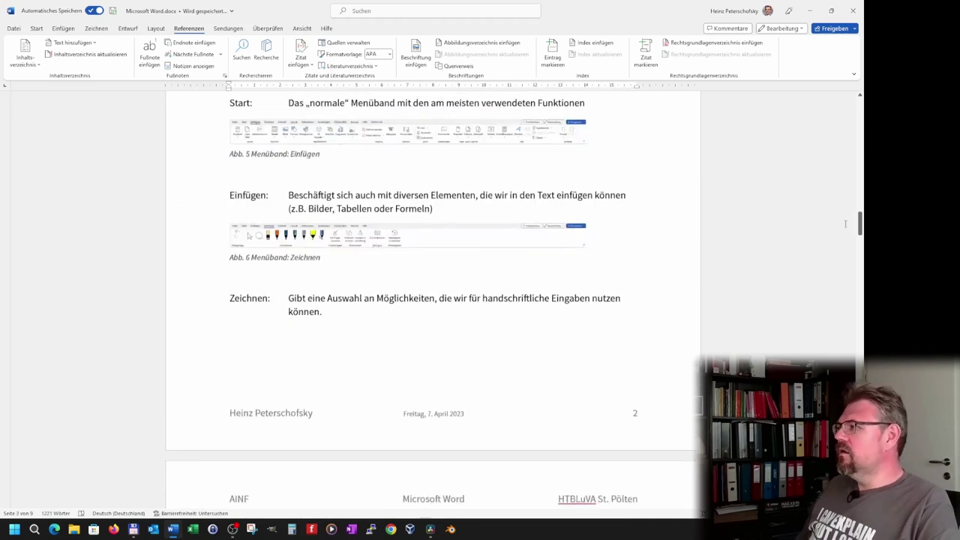
pyautogui.moveTo(861, 223)
pyautogui.mouseDown()
pyautogui.moveTo(862, 353)
pyautogui.moveTo(860, 324)
pyautogui.mouseUp()
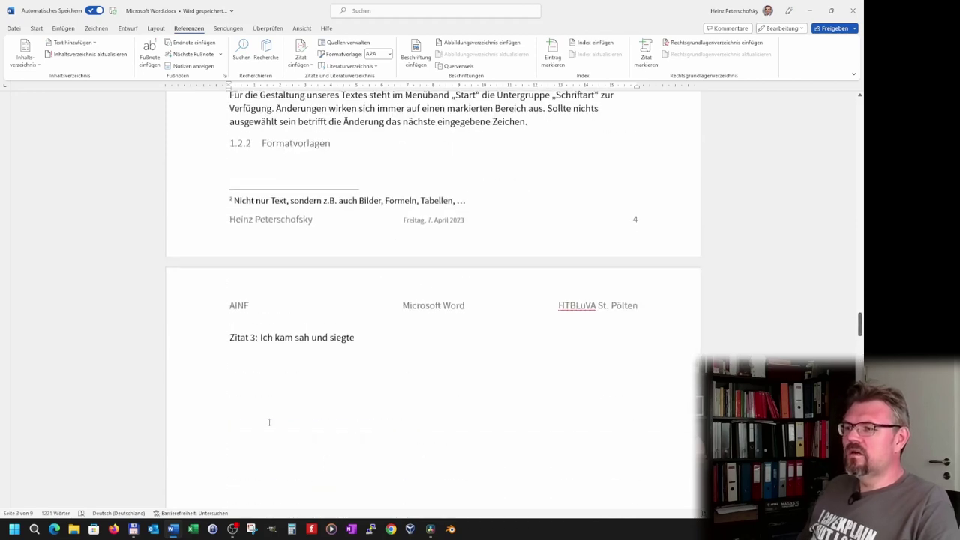
pyautogui.click(253, 374)
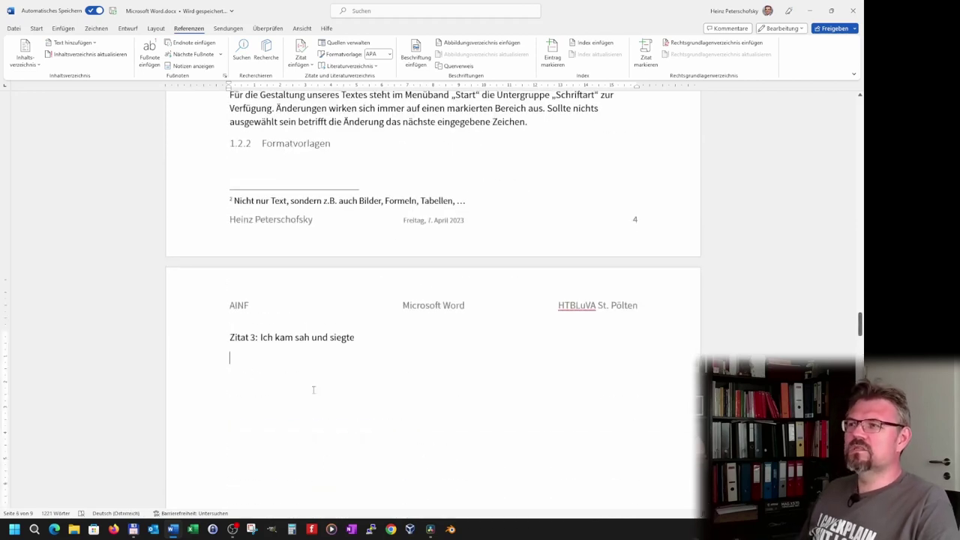
pyautogui.click(304, 63)
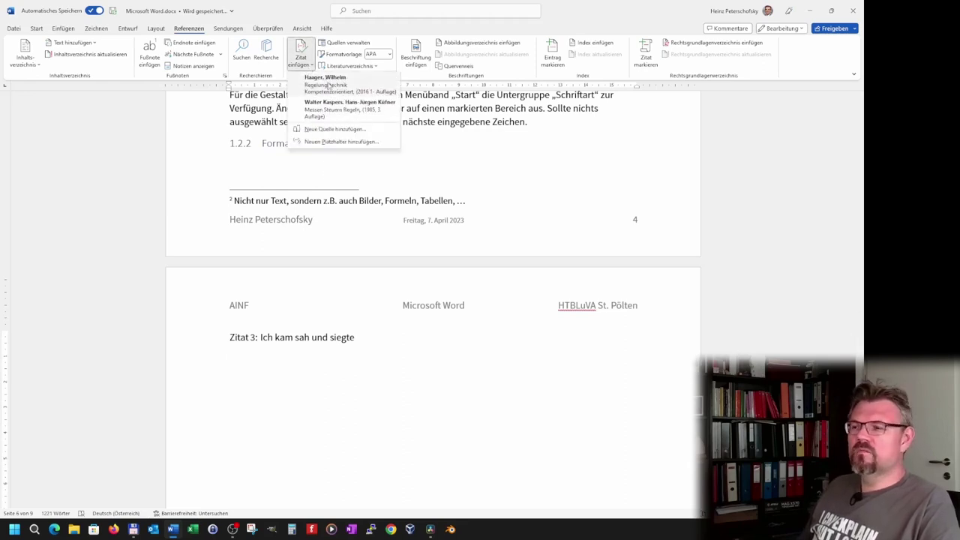
pyautogui.click(328, 85)
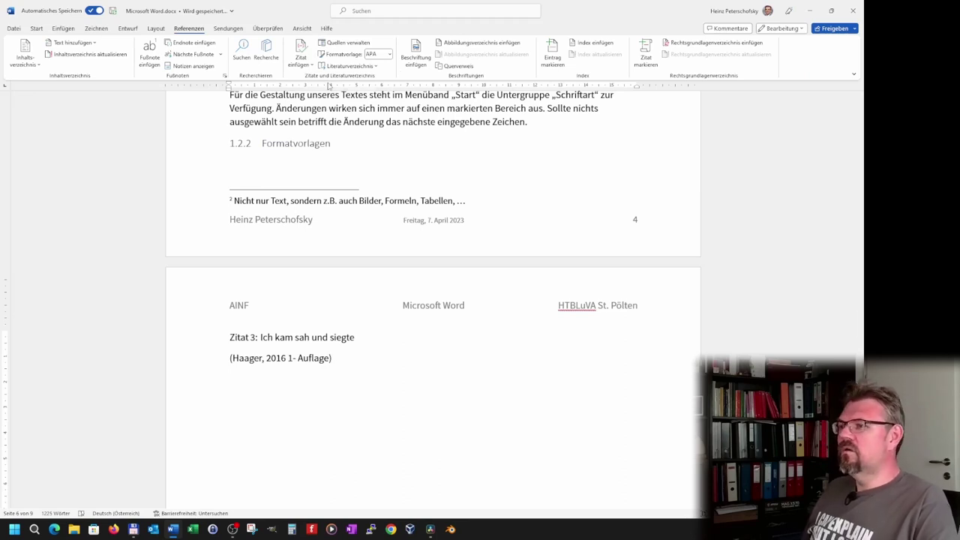
# Select the (Haager, 2016 1- Auflage) citation using the arrow keys.
pyautogui.press('Left')
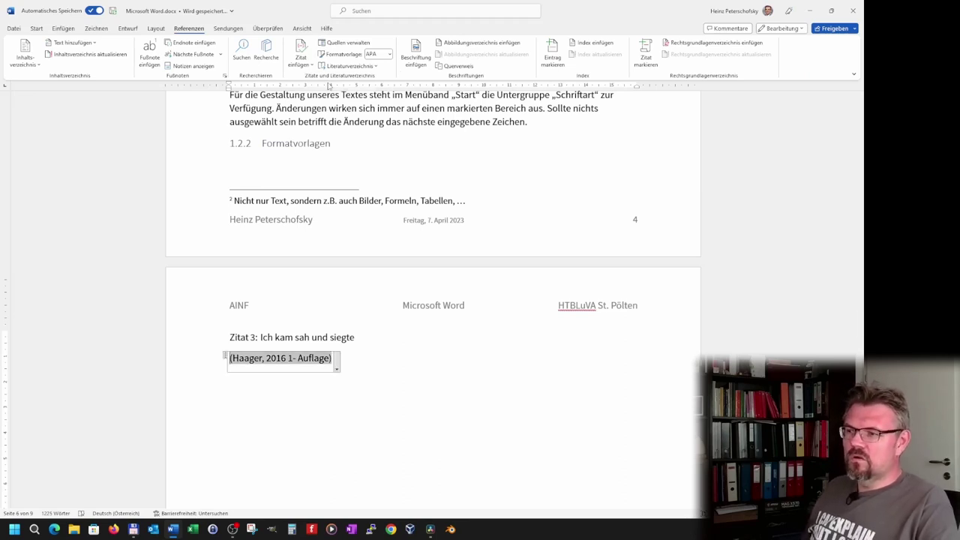
pyautogui.press('Up')
pyautogui.press('Down')
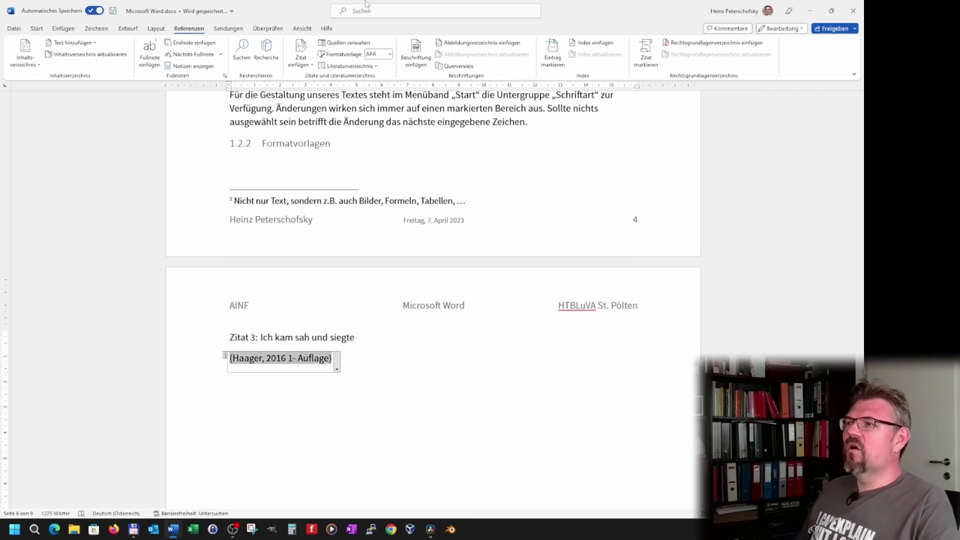
# Preview the citation in Chicago, GB7714, Gost - Namenssortierung and ISO 690 - Numerische Referenz styles.
pyautogui.click(390, 54)
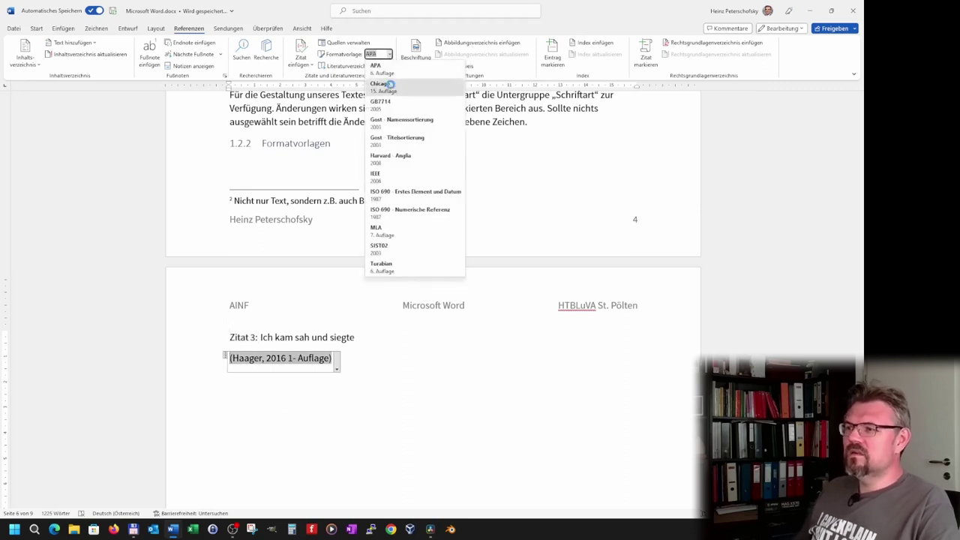
pyautogui.click(392, 87)
pyautogui.click(390, 54)
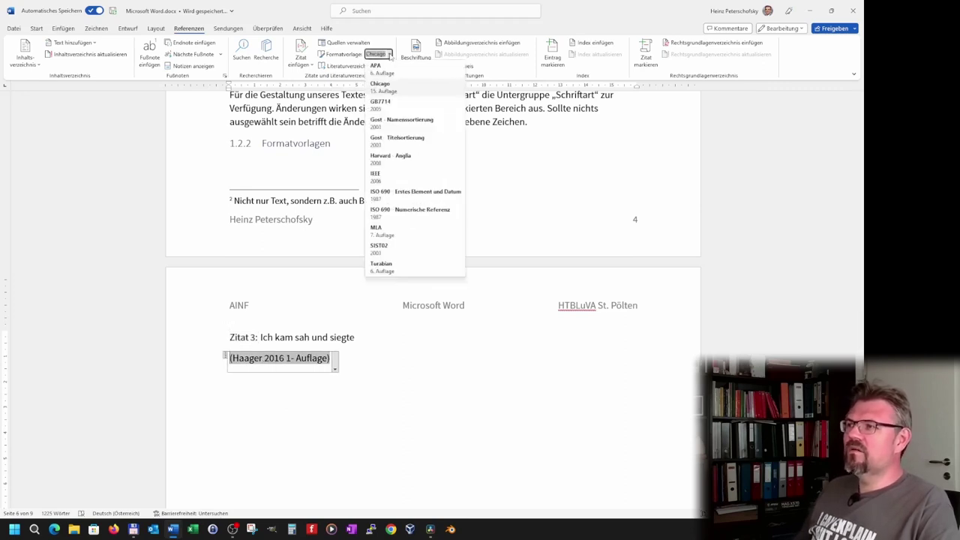
pyautogui.click(397, 105)
pyautogui.click(390, 55)
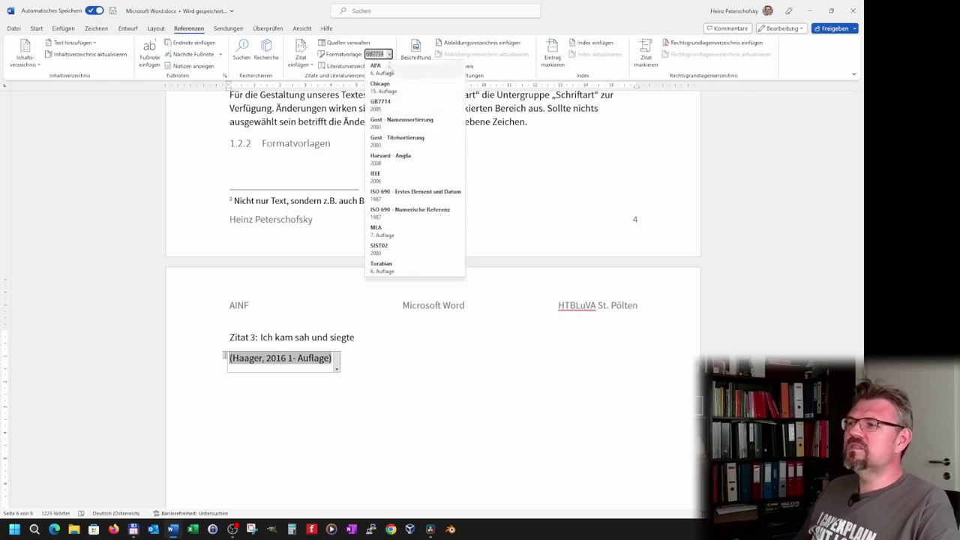
pyautogui.click(389, 126)
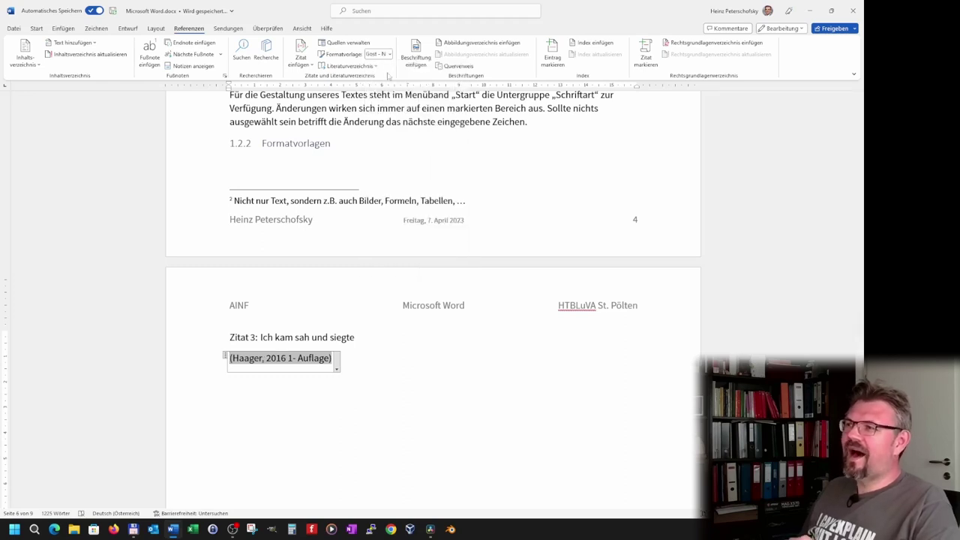
pyautogui.click(391, 54)
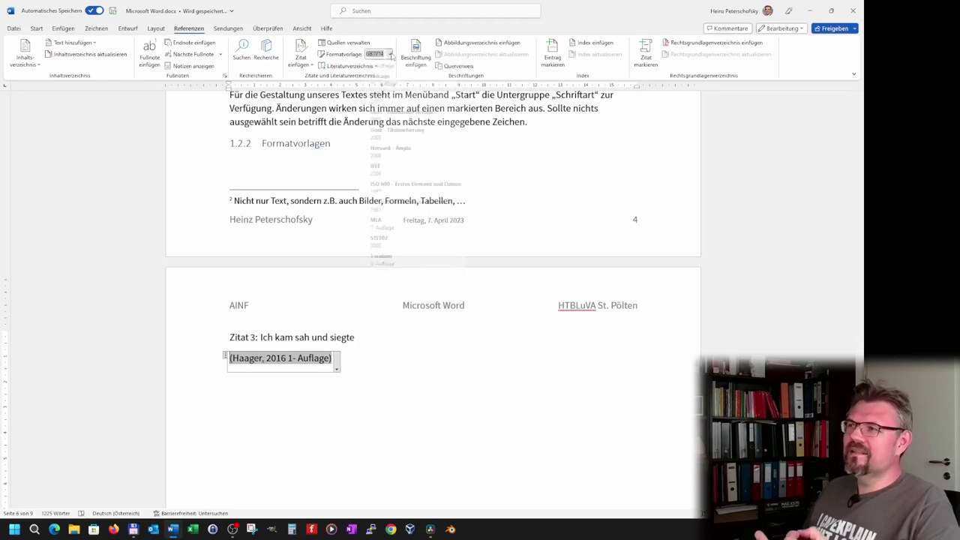
pyautogui.click(389, 213)
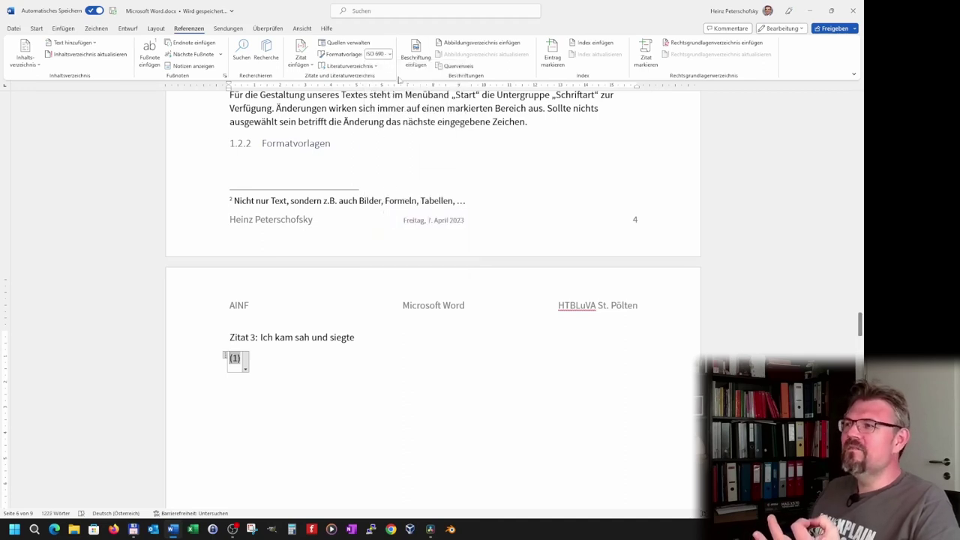
# Set the citation style back to APA and place the cursor at the citation line.
pyautogui.click(389, 55)
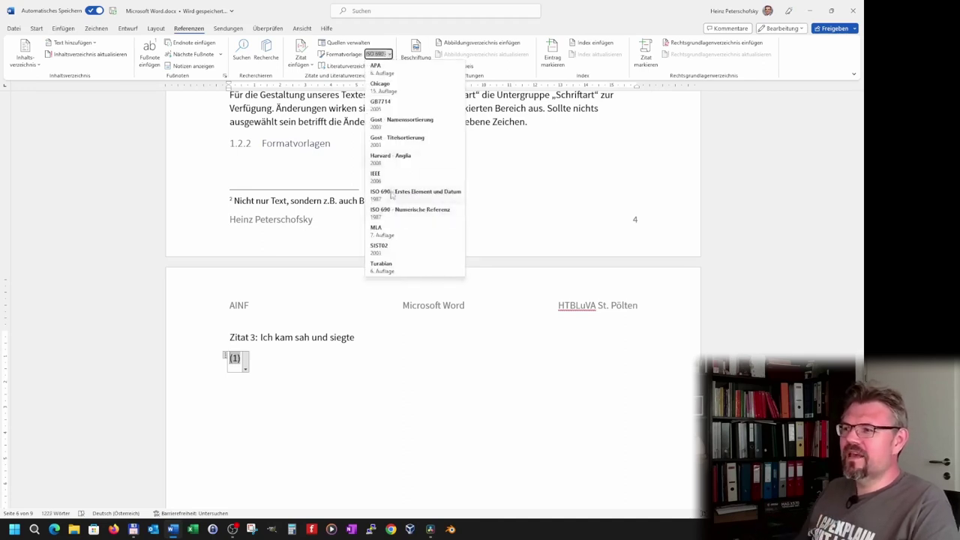
pyautogui.click(378, 69)
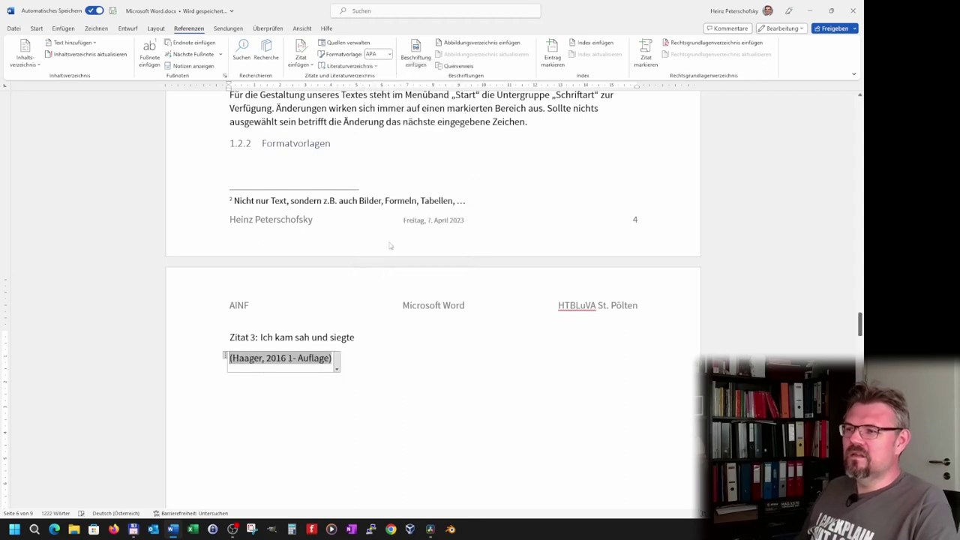
pyautogui.click(357, 367)
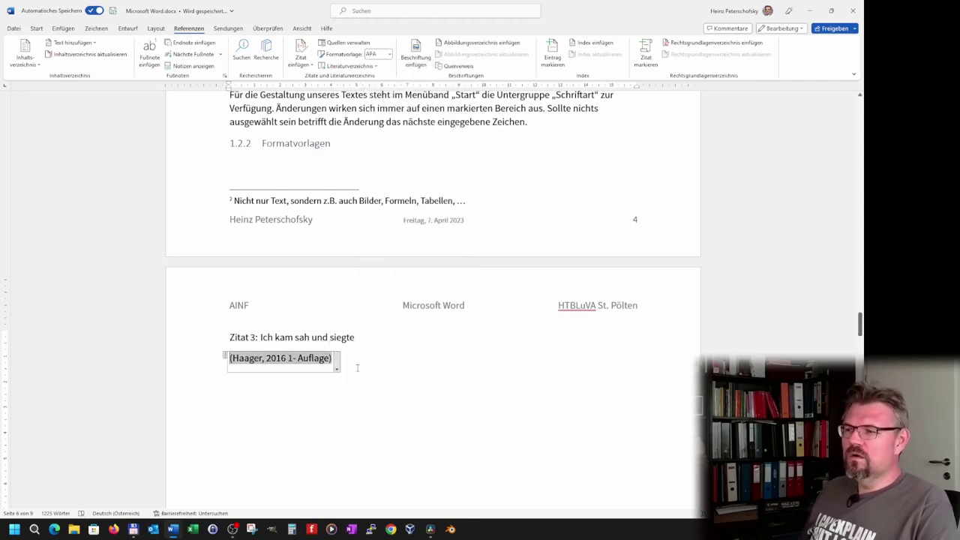
pyautogui.click(358, 367)
# Add a line above the Haager citation and type the quote sentence ending "werden können.".
pyautogui.press('Return')
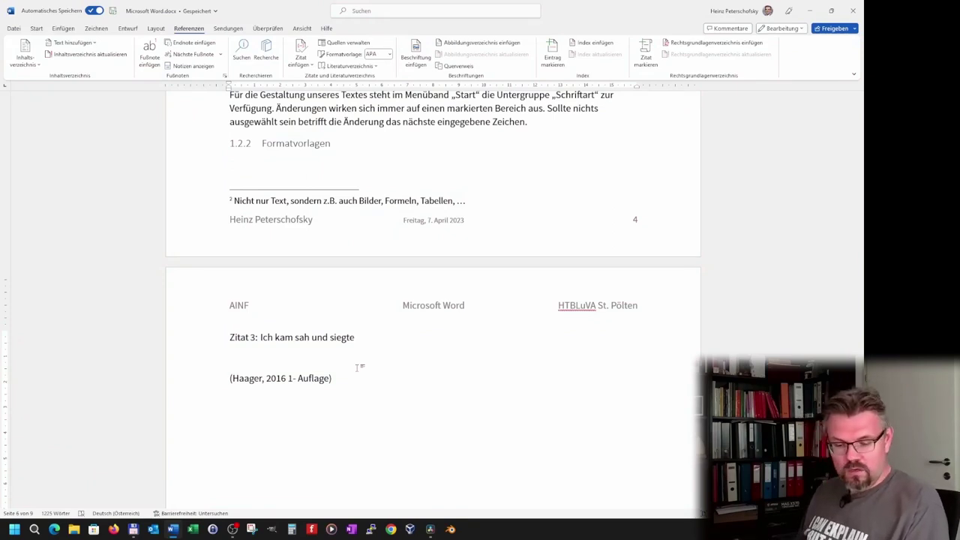
pyautogui.write('Zur Rücktransform')
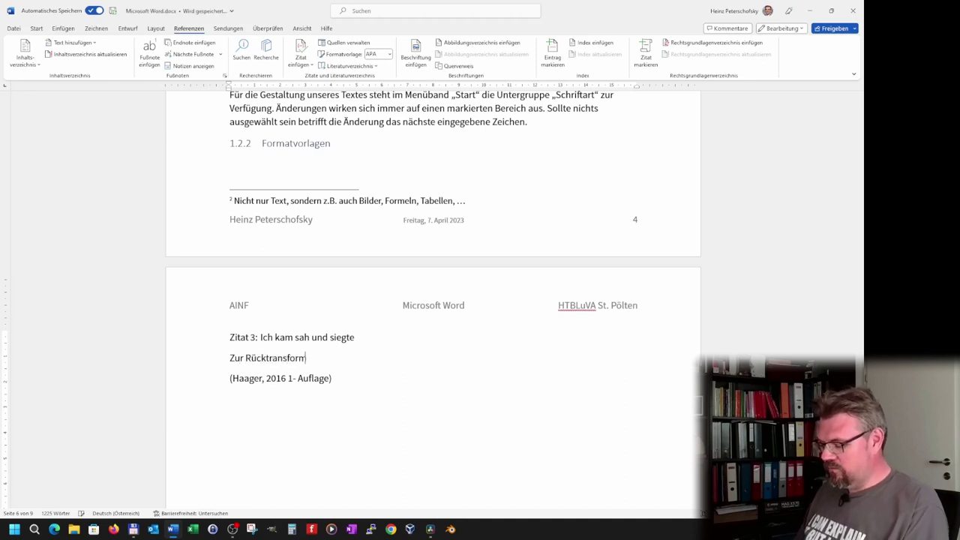
pyautogui.write('ation in den Zeitbereich ist')
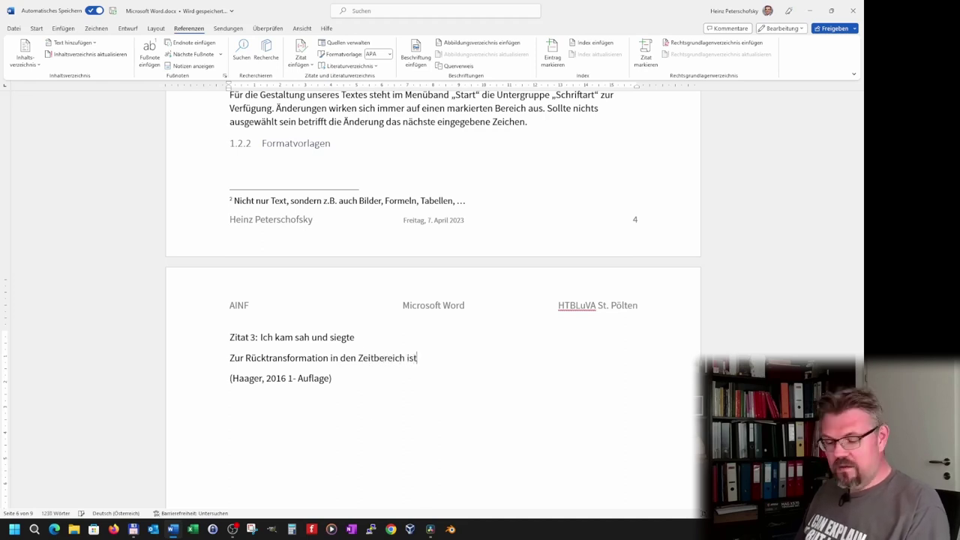
pyautogui.write(' die F')
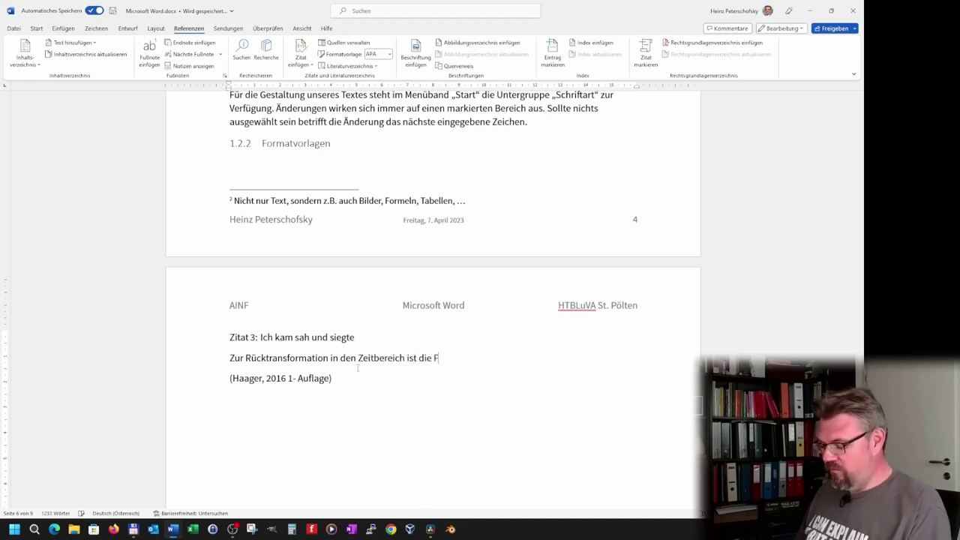
pyautogui.write('unktio')
pyautogui.press('BackSpace')
pyautogui.press('BackSpace')
pyautogui.press('BackSpace')
pyautogui.press('BackSpace')
pyautogui.press('BackSpace')
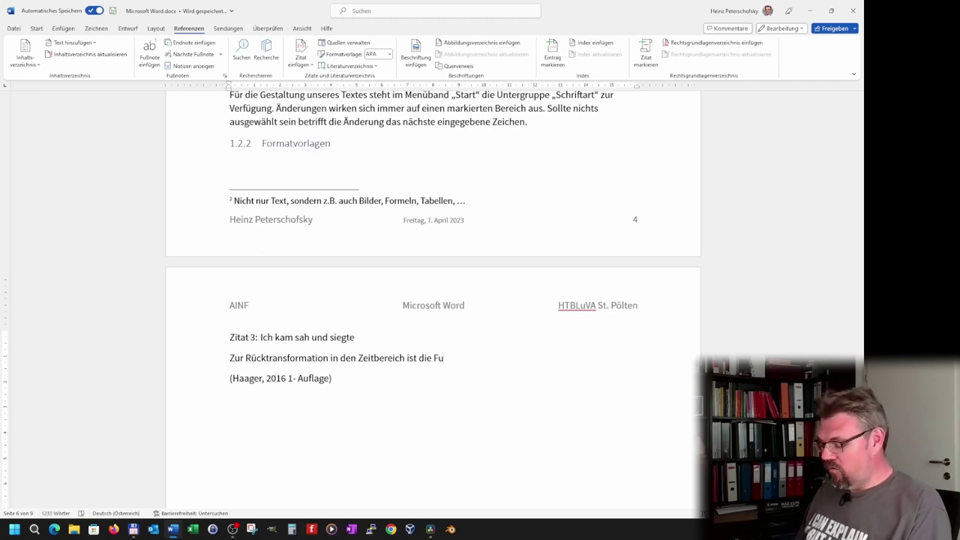
pyautogui.write('nktion im Lapla')
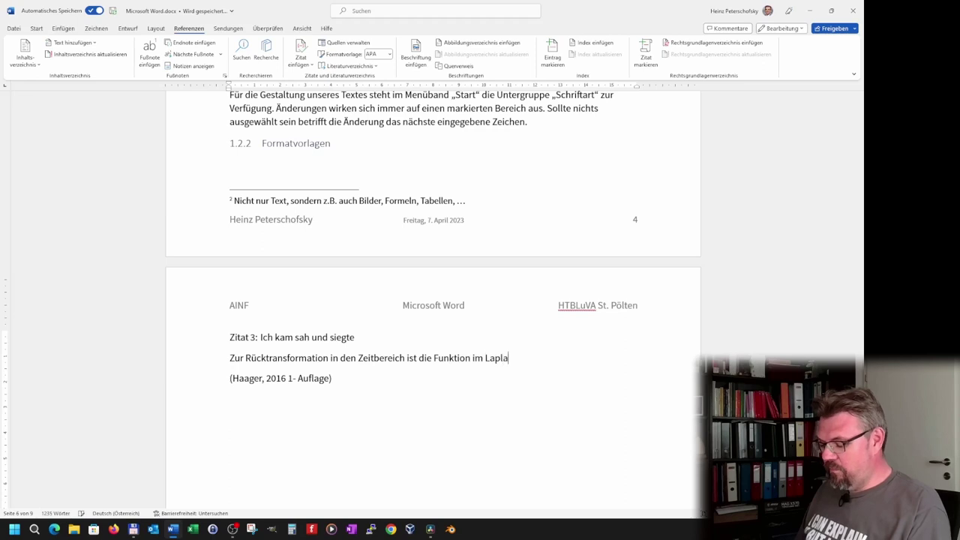
pyautogui.write('ce-Bereic')
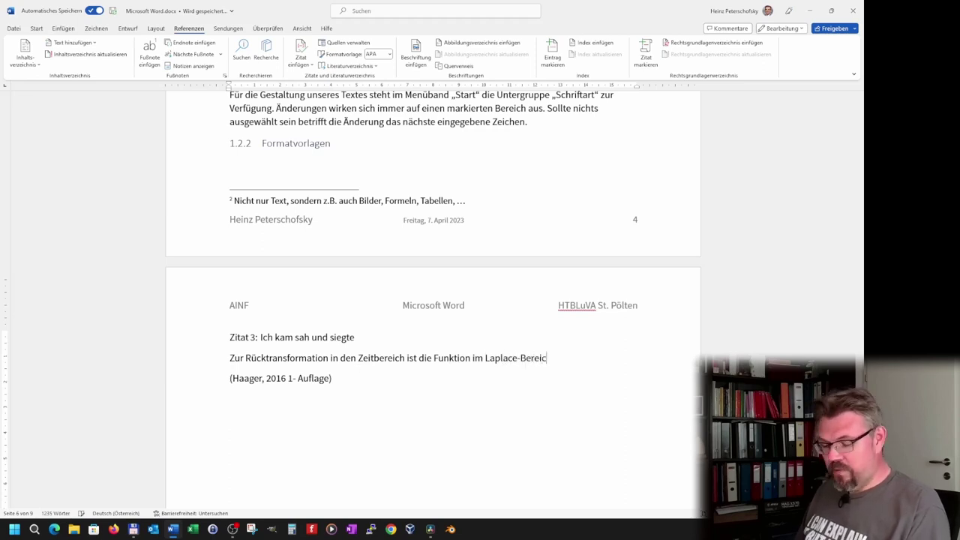
pyautogui.write('h durch')
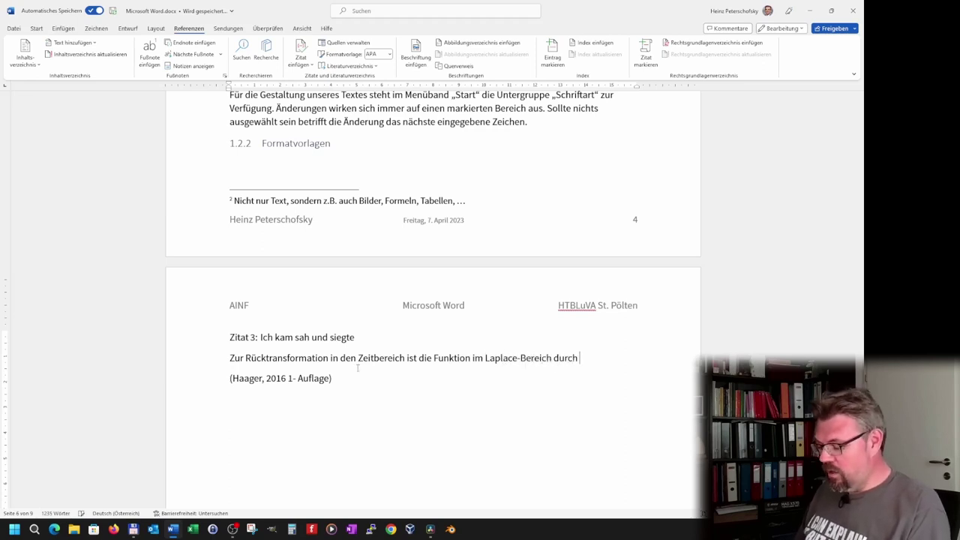
pyautogui.write('PArtialbruc')
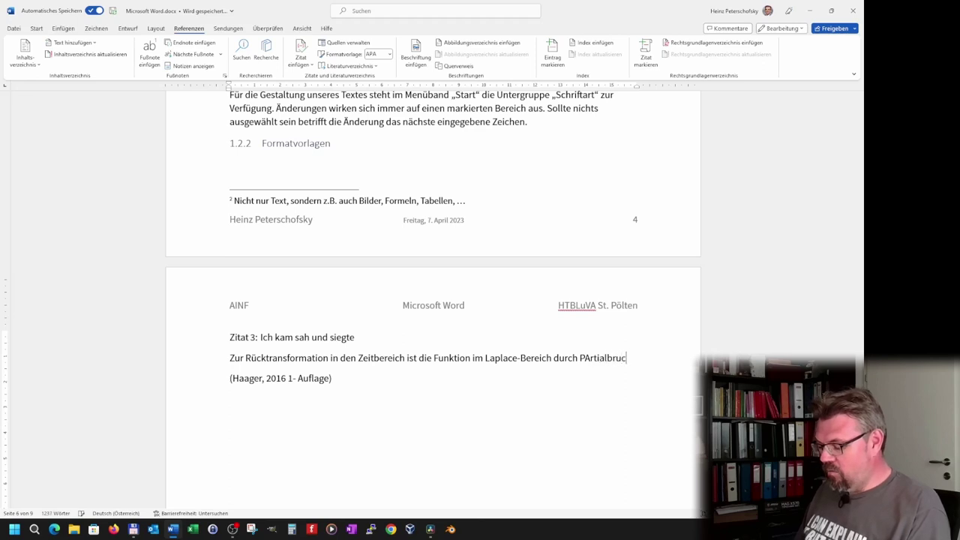
pyautogui.write('zerlegung in i')
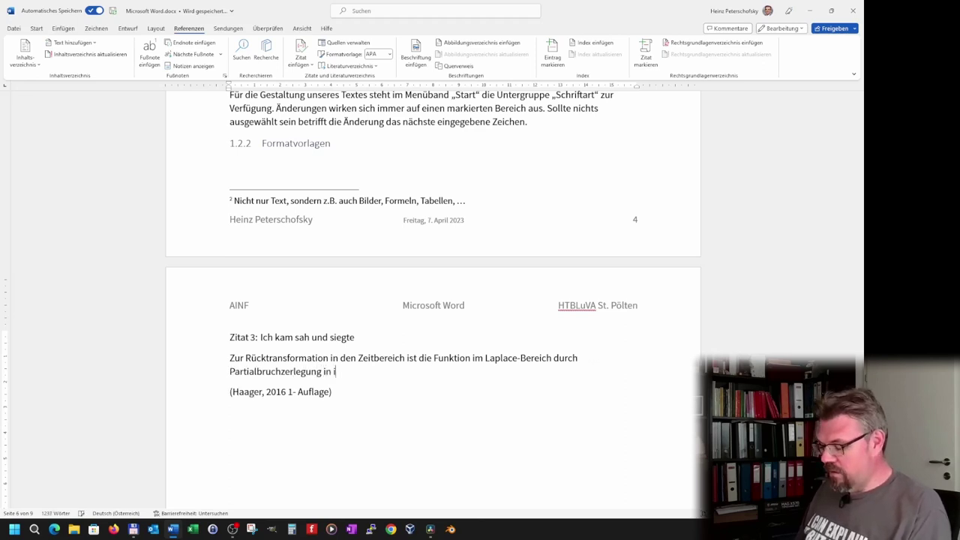
pyautogui.write(' mm')
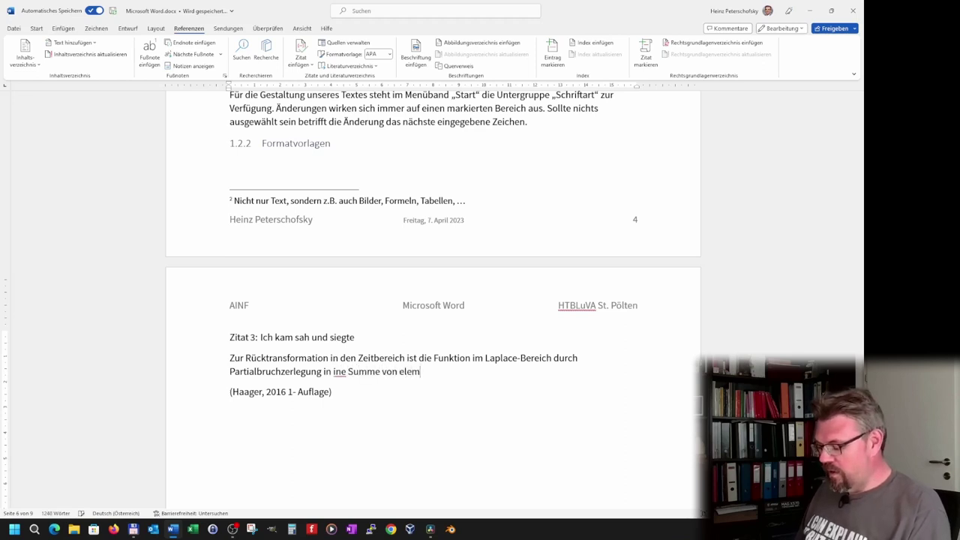
pyautogui.write('ren Fu')
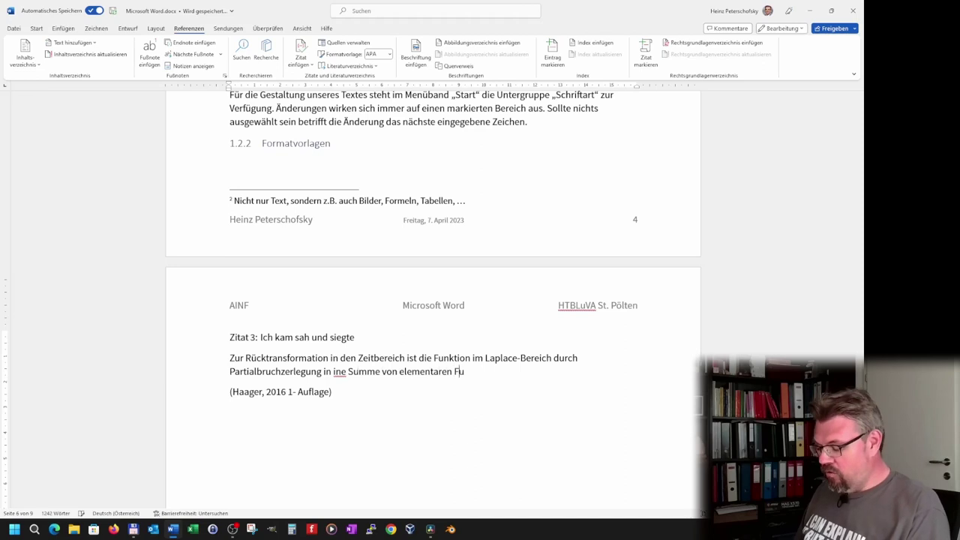
pyautogui.write('onen zu zerlgenm')
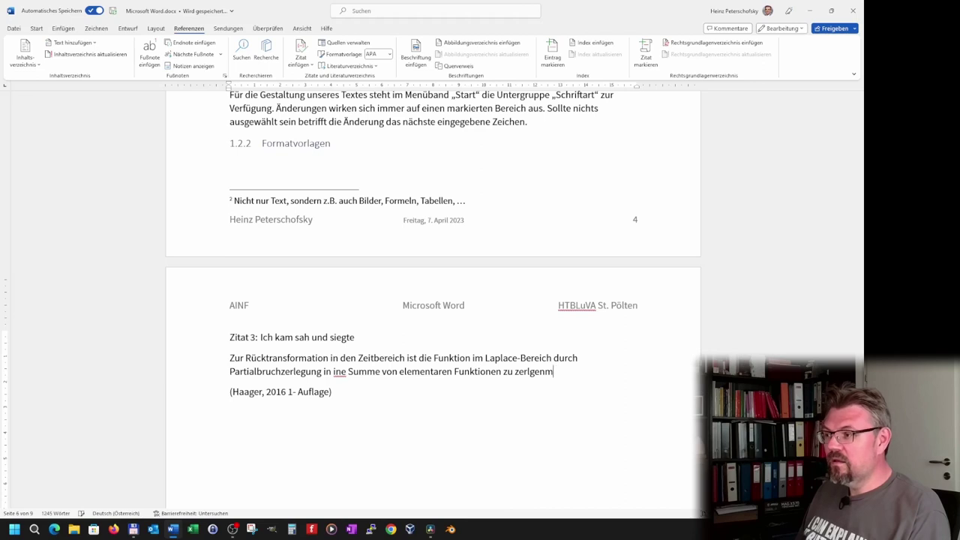
pyautogui.press('BackSpace')
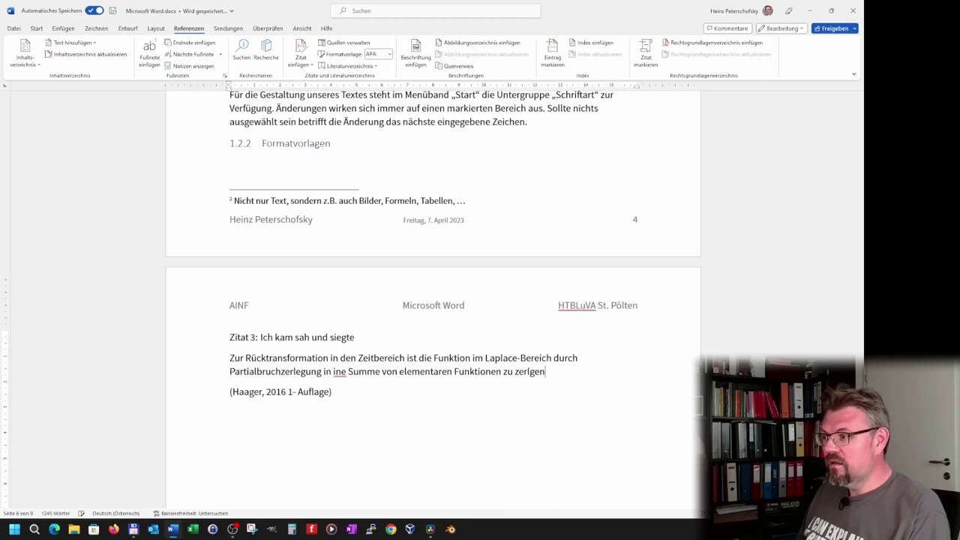
pyautogui.write(', die da')
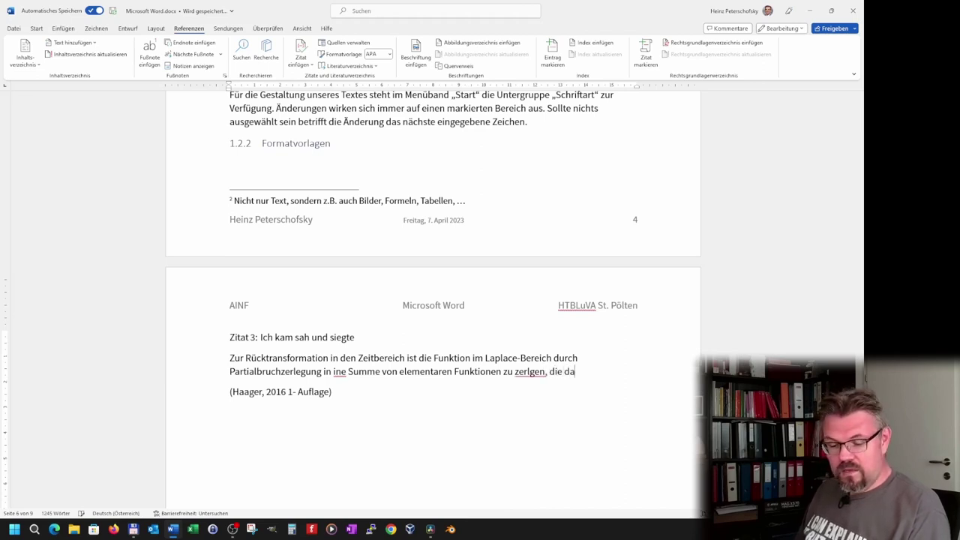
pyautogui.write('nn getrenn')
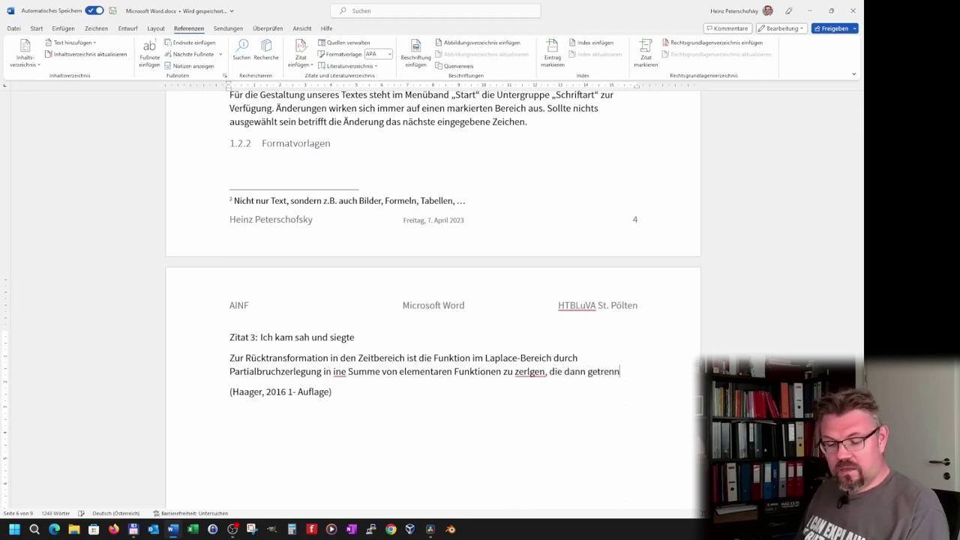
pyautogui.write('t (')
pyautogui.write('mit Hilfe d')
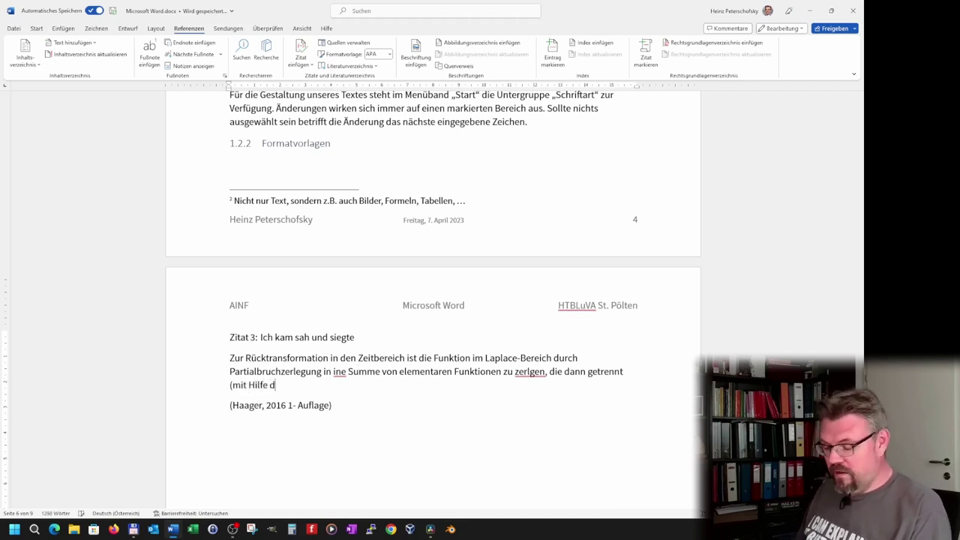
pyautogui.write('er Tabelle) ')
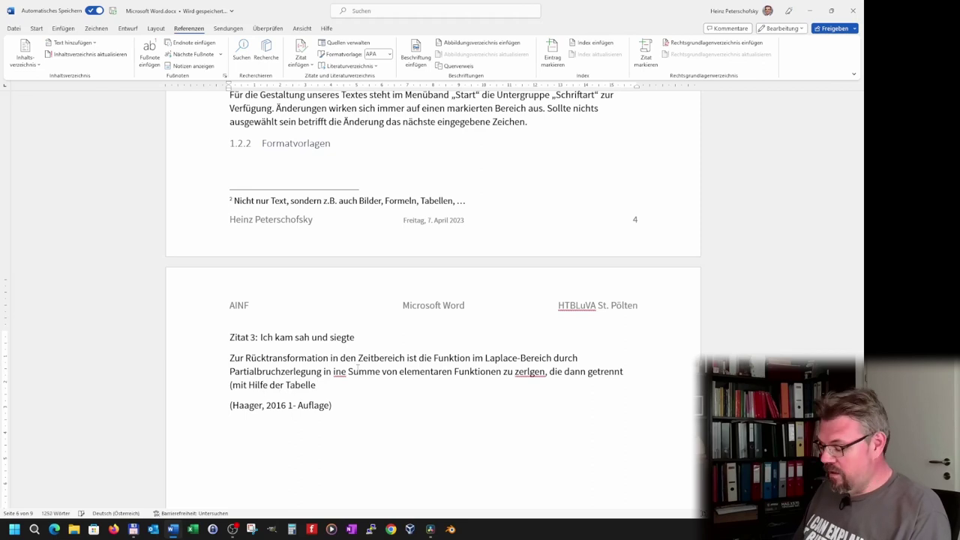
pyautogui.write('rücktransfo')
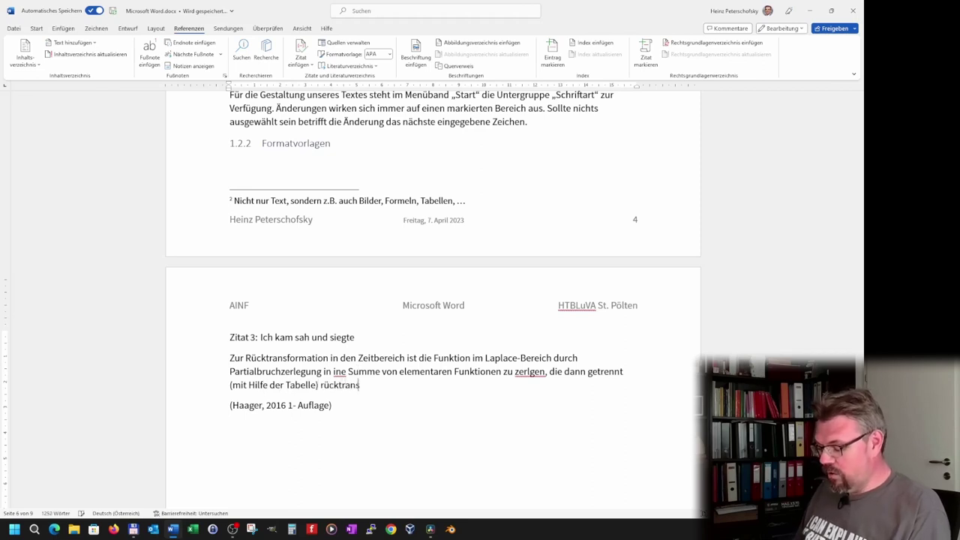
pyautogui.write('rmaiert')
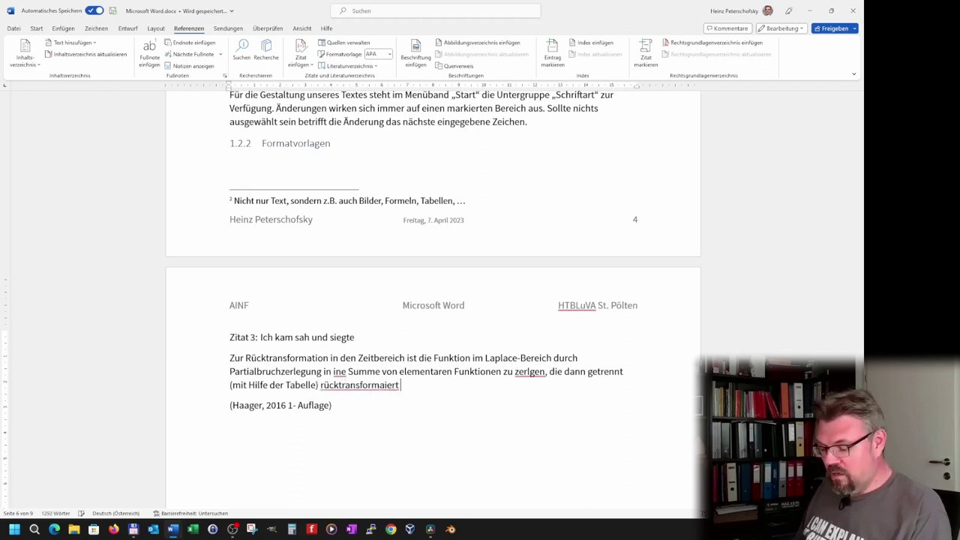
pyautogui.write(' werden können.')
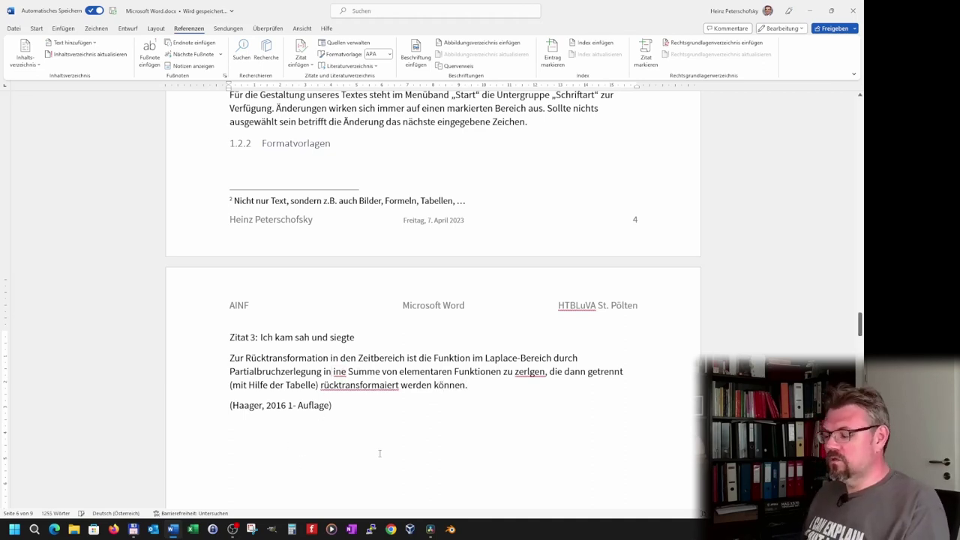
# Fix the typos so the quote reads "eine Summe", "zerlegen" and "rücktransformiert".
pyautogui.click(334, 372)
pyautogui.write('er')
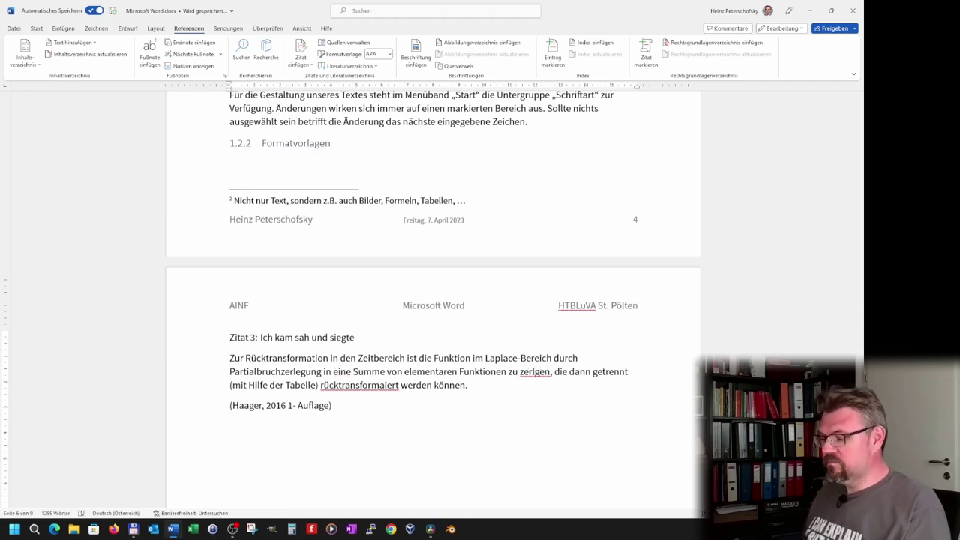
pyautogui.write('e')
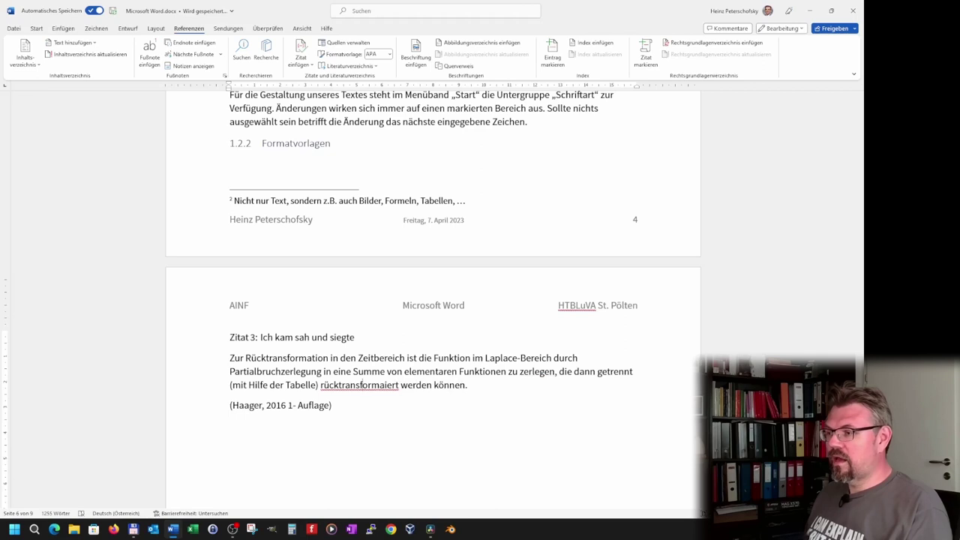
pyautogui.click(361, 385)
pyautogui.press('Delete')
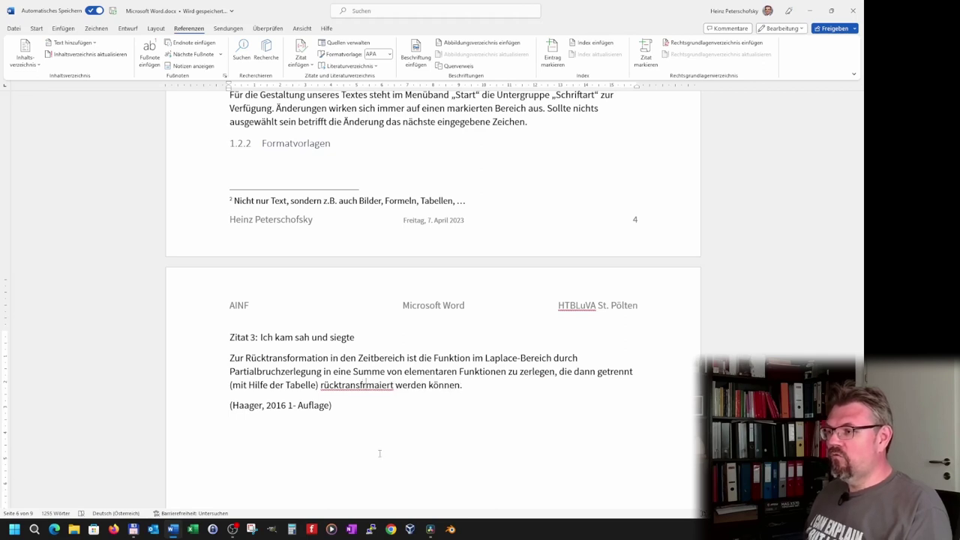
pyautogui.write('o')
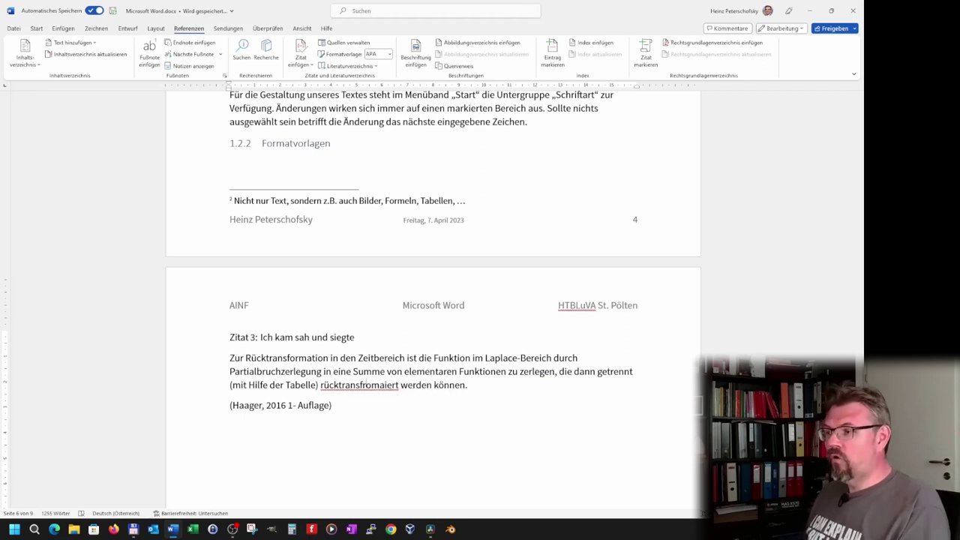
pyautogui.press('Delete')
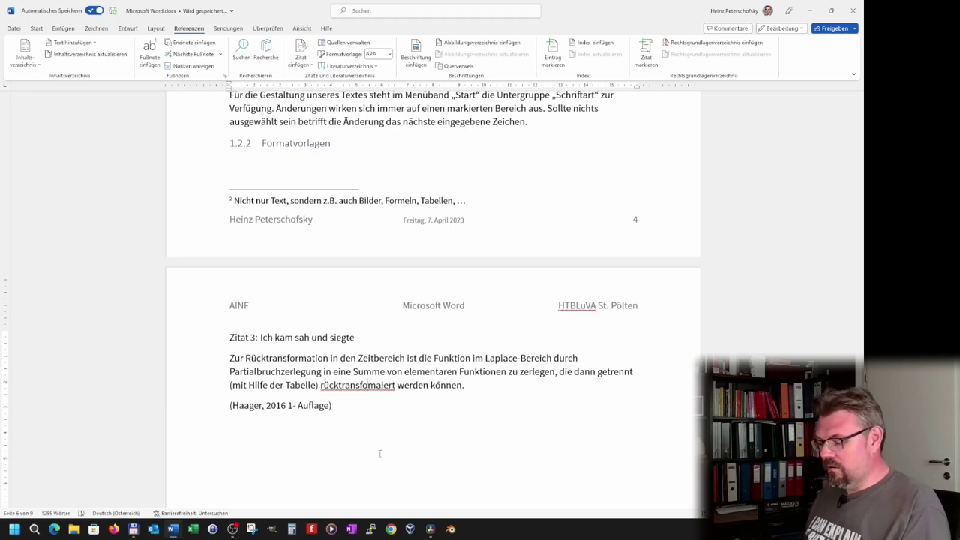
pyautogui.write('r')
pyautogui.press('Delete')
pyautogui.press('End')
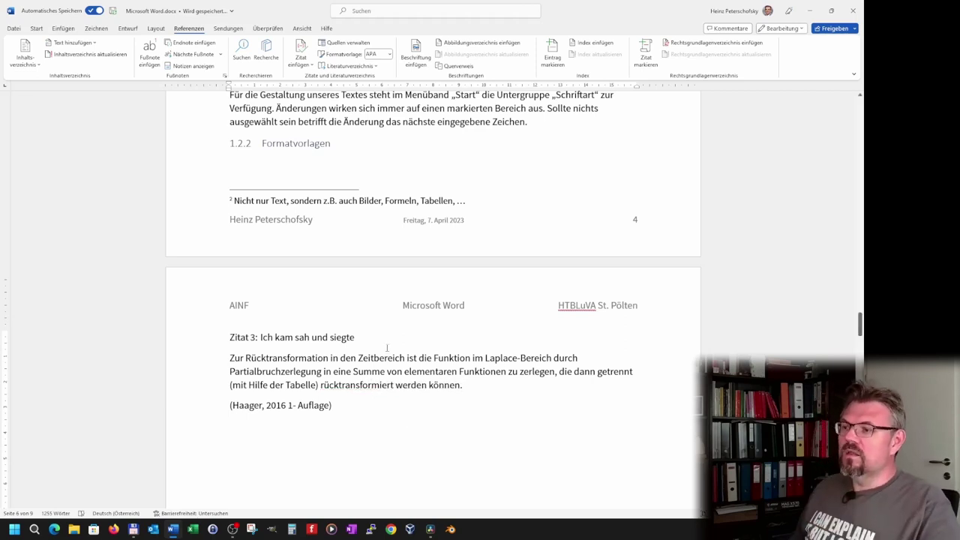
# Select the Haager citation, then return the cursor up into the Zitat 3 text.
pyautogui.tripleClick(231, 406)
pyautogui.click(231, 406)
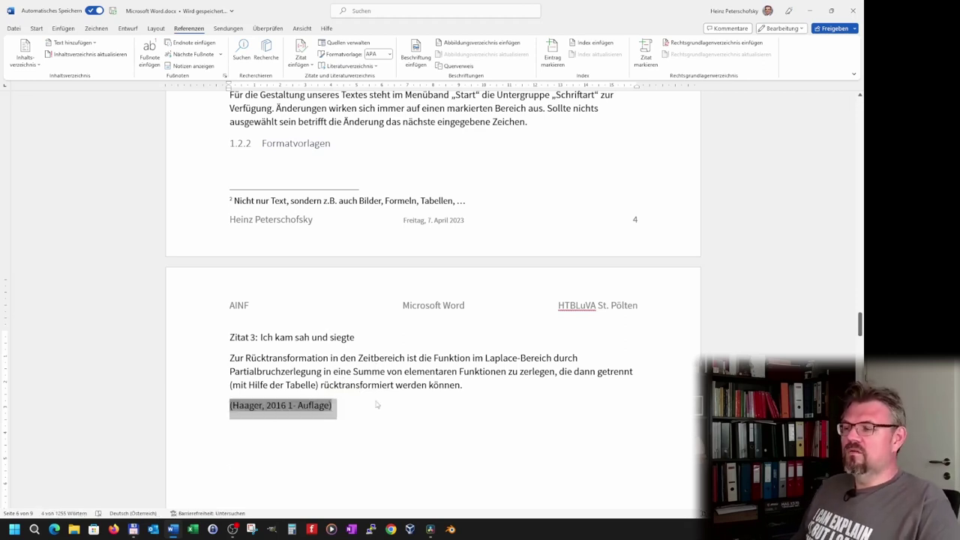
pyautogui.click(377, 405)
pyautogui.press('Up')
pyautogui.press('Up')
pyautogui.press('Up')
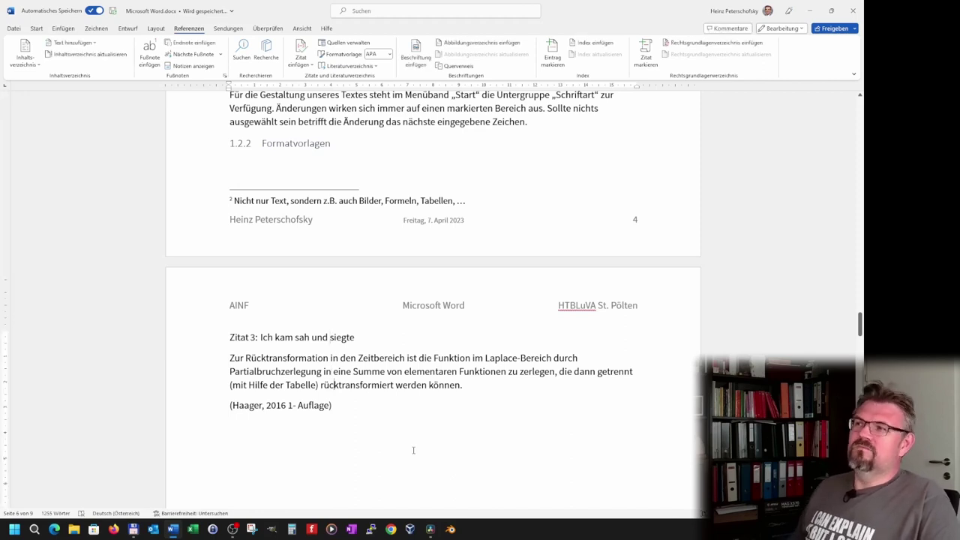
# Apply the Zitat style to the quote paragraph.
pyautogui.click(36, 29)
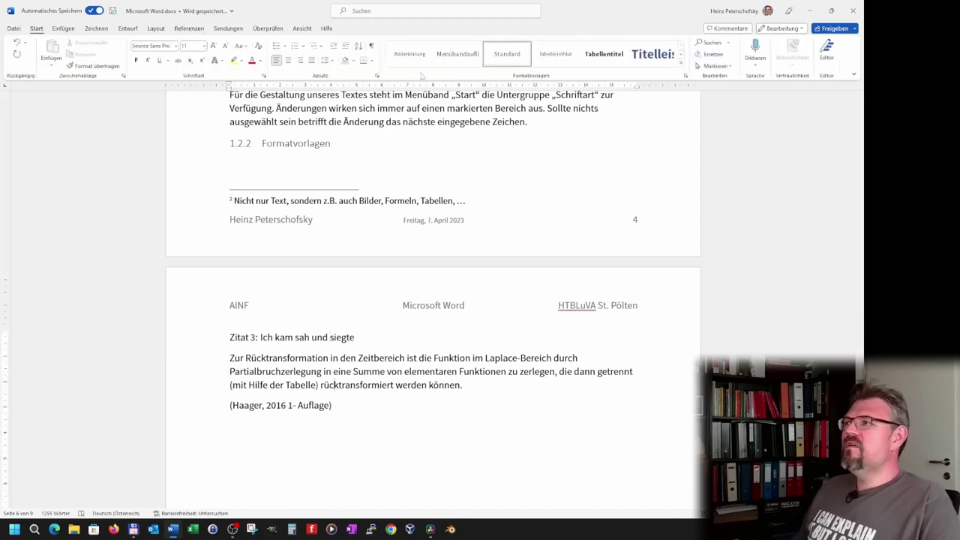
pyautogui.click(681, 65)
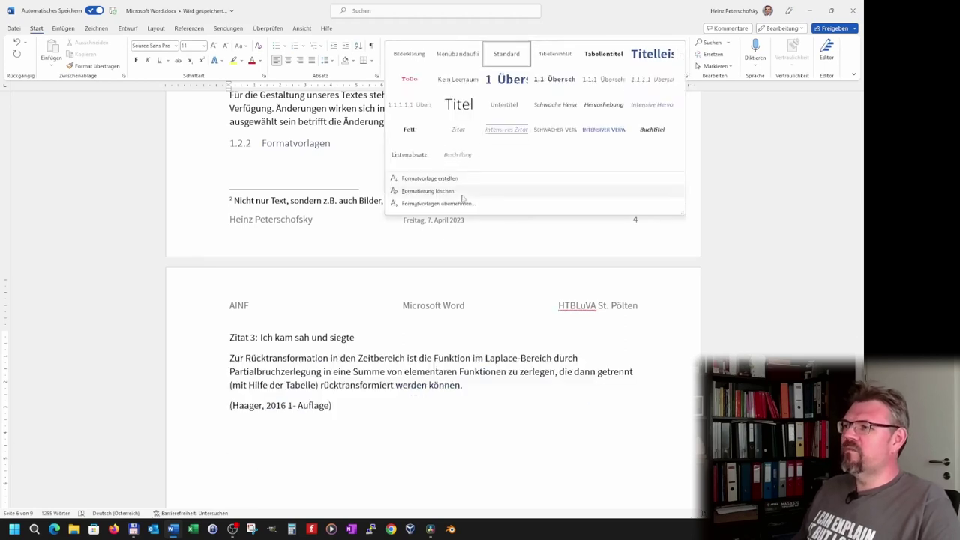
pyautogui.click(458, 129)
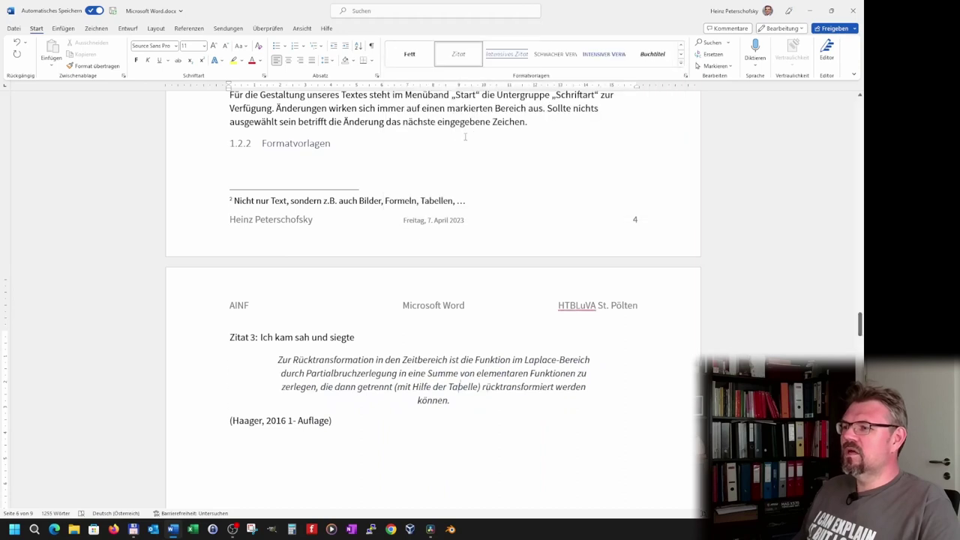
# Change the Zitat style's alignment from centred to left-aligned.
pyautogui.rightClick(453, 61)
pyautogui.click(474, 78)
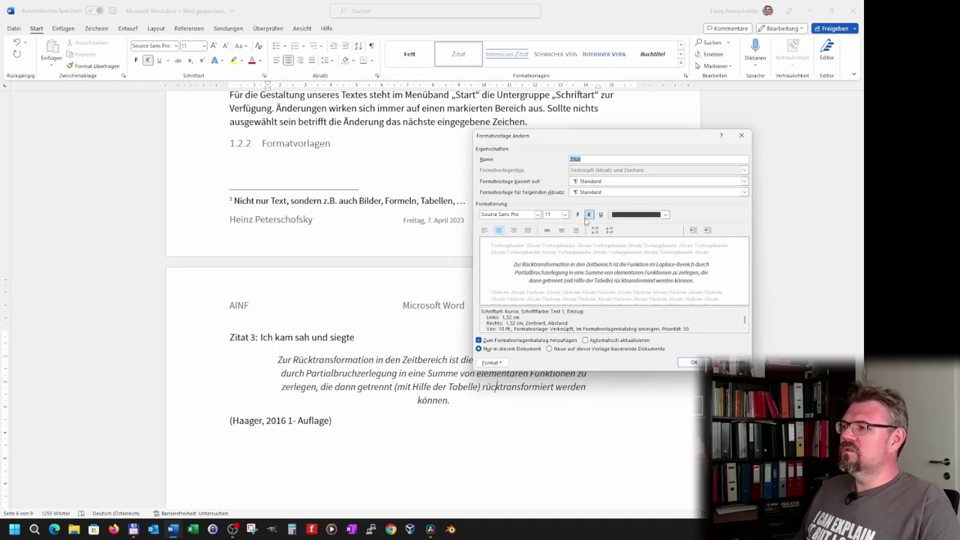
pyautogui.click(485, 230)
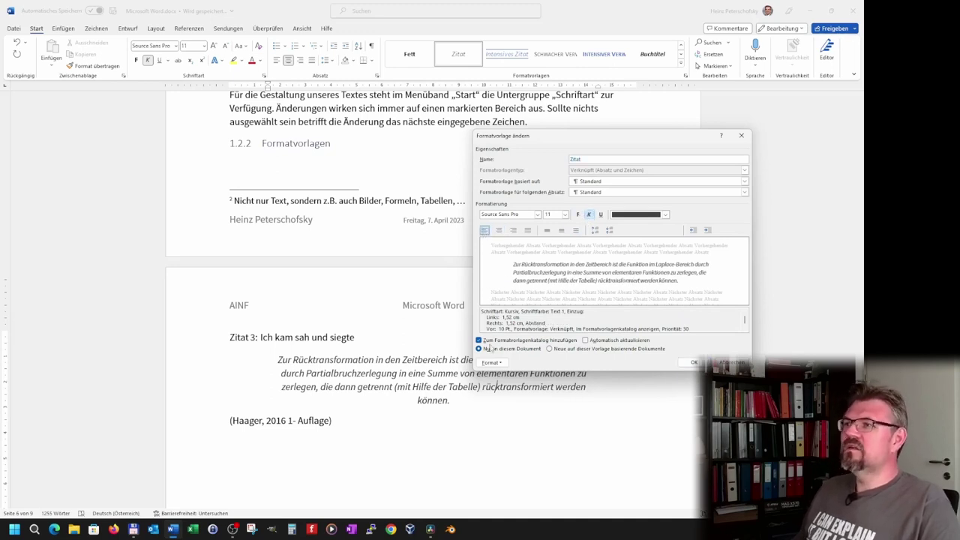
pyautogui.click(687, 364)
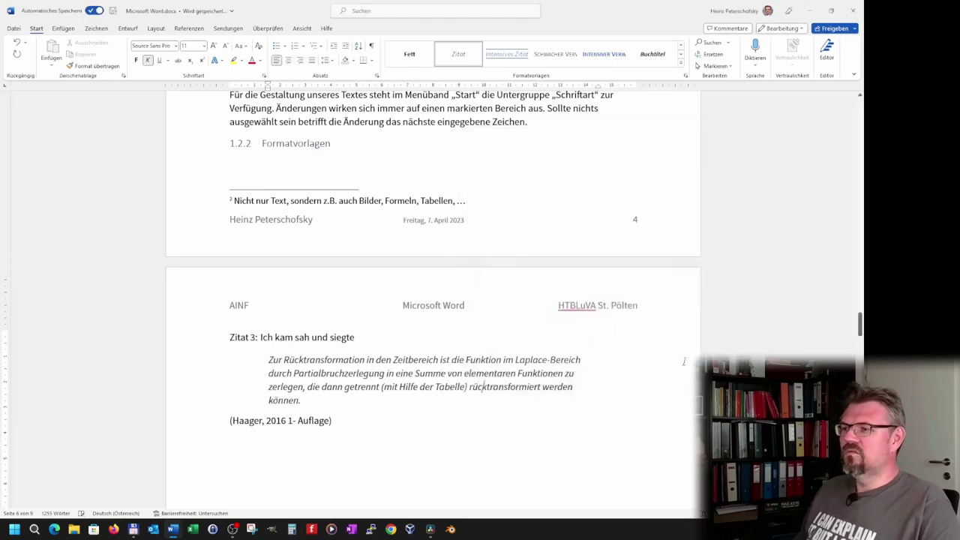
# Delete "Ich kam sah und siegte", join the quote onto the Zitat 3 line, and apply Zitat style.
pyautogui.click(261, 422)
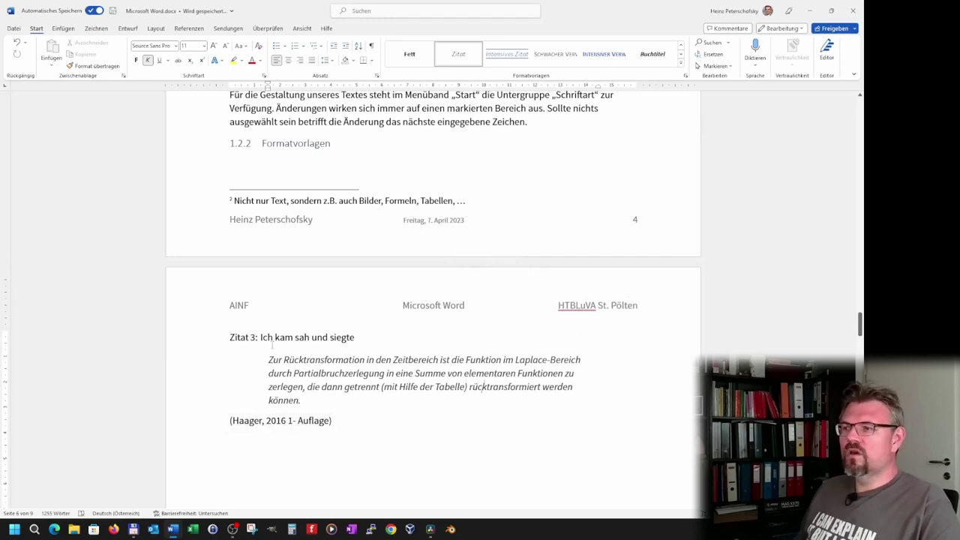
pyautogui.moveTo(262, 337); pyautogui.dragTo(354, 337)
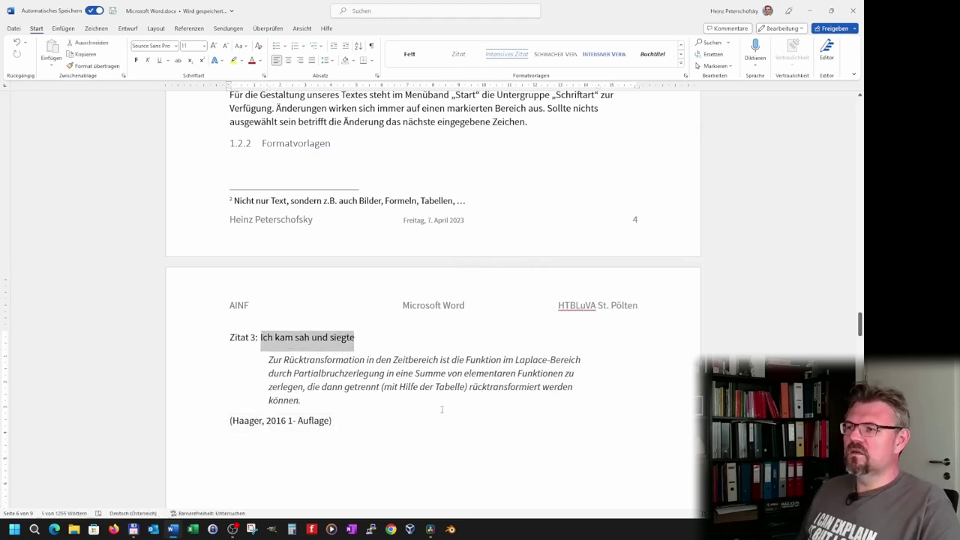
pyautogui.press('Delete')
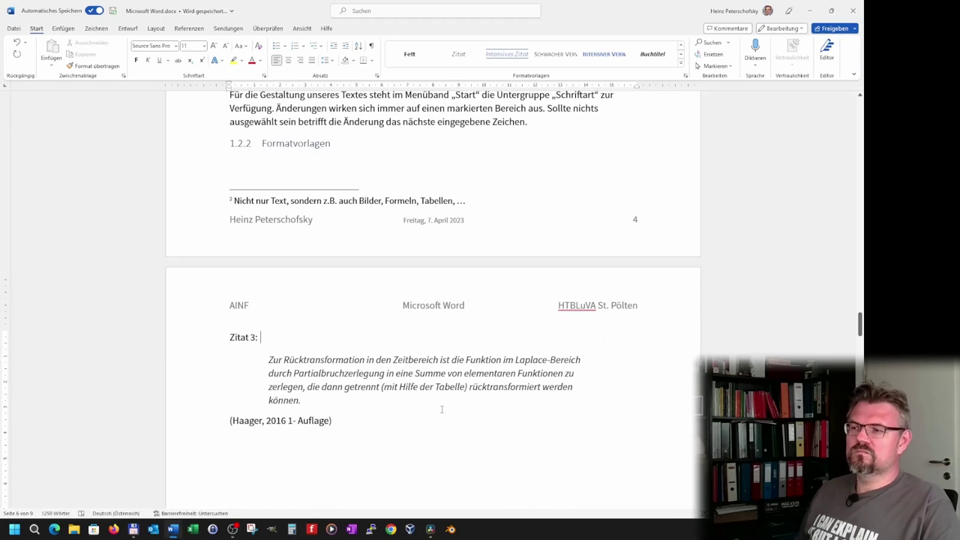
pyautogui.press('Delete')
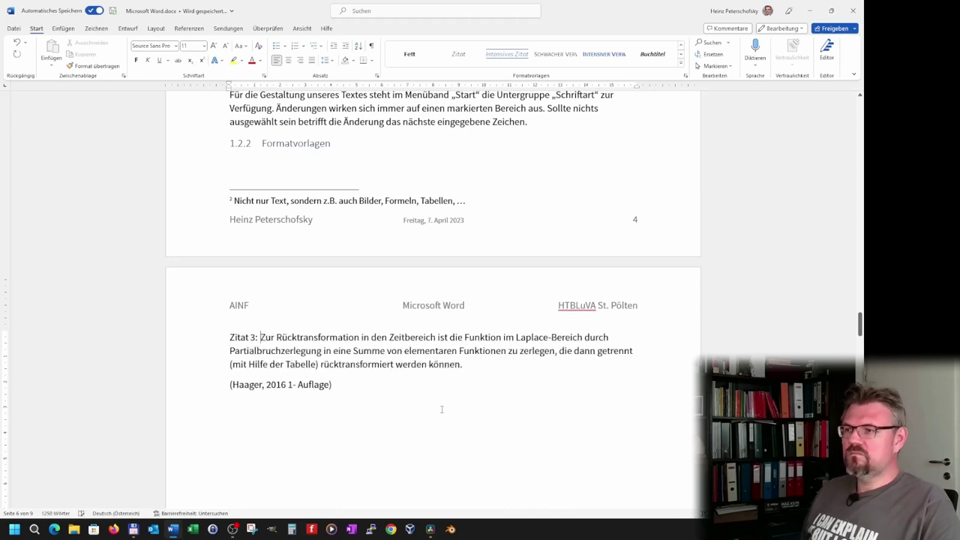
pyautogui.click(459, 55)
# Modify the Zitat style's paragraph format: left indent 0 cm, hanging indent 1,52 cm.
pyautogui.rightClick(331, 338)
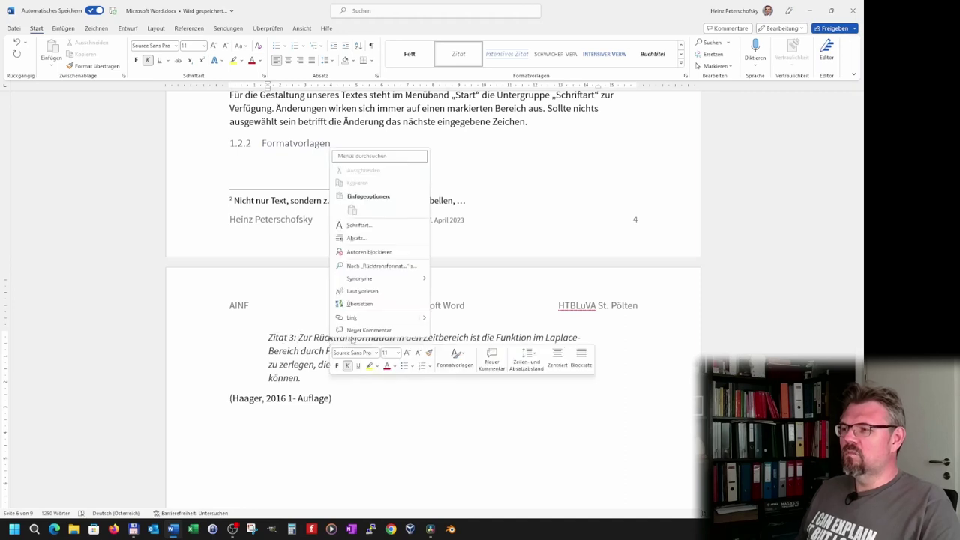
pyautogui.rightClick(459, 55)
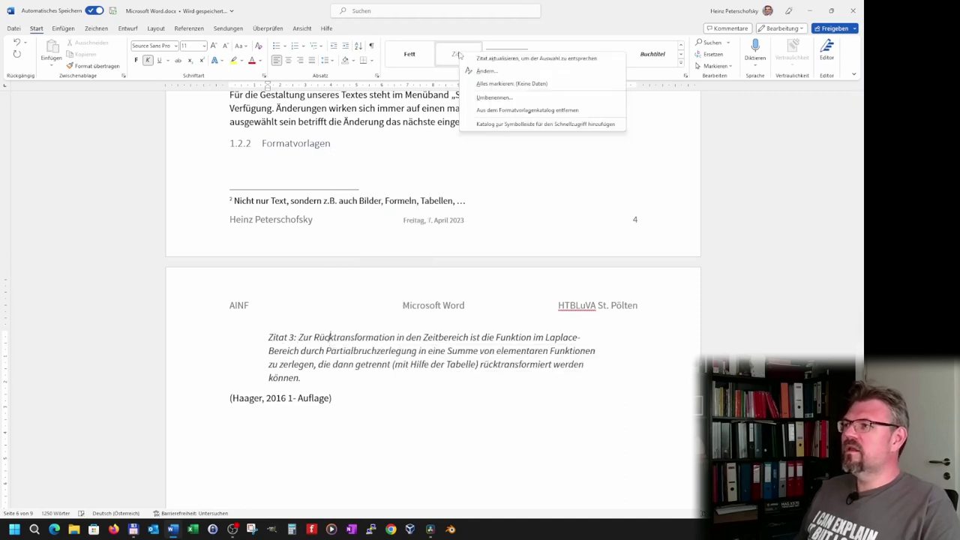
pyautogui.click(480, 69)
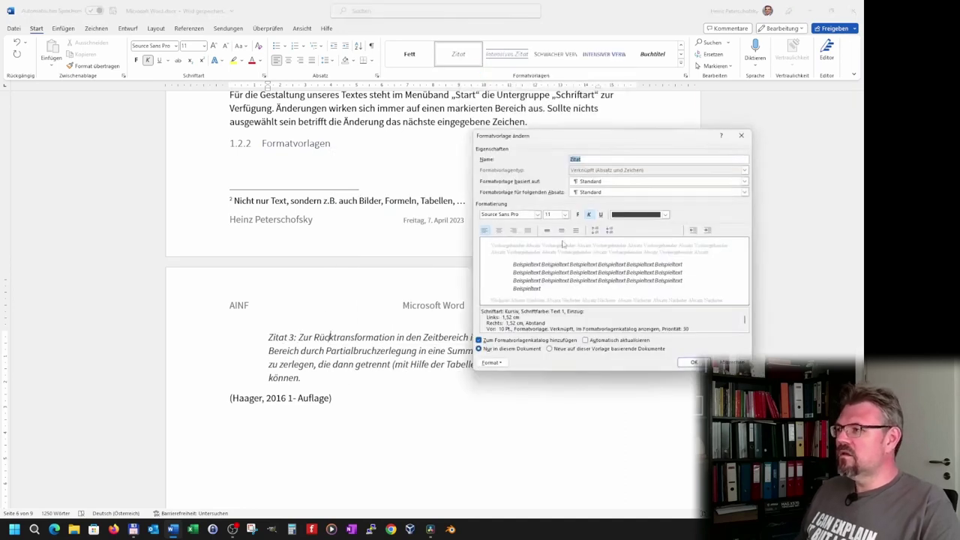
pyautogui.click(502, 363)
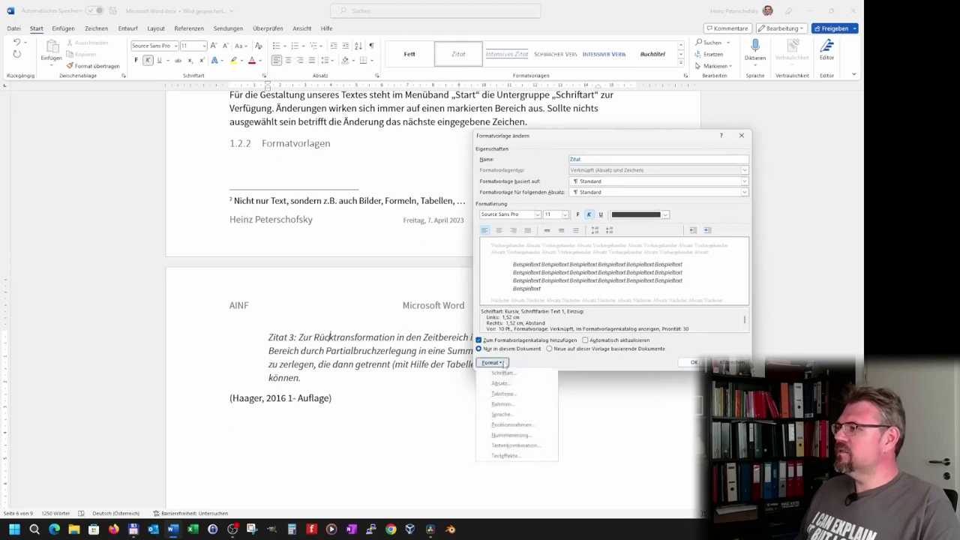
pyautogui.click(499, 384)
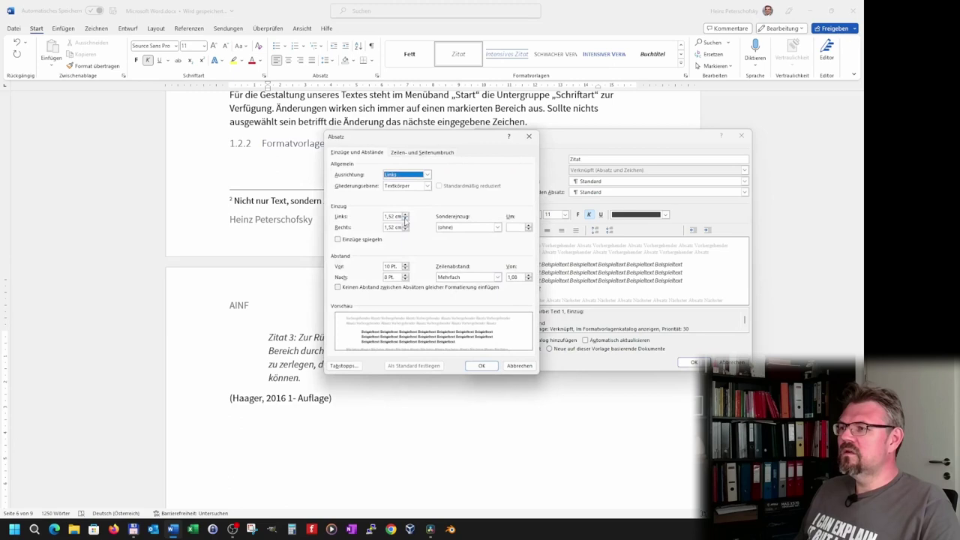
pyautogui.click(405, 219)
pyautogui.click(405, 220)
pyautogui.click(405, 220)
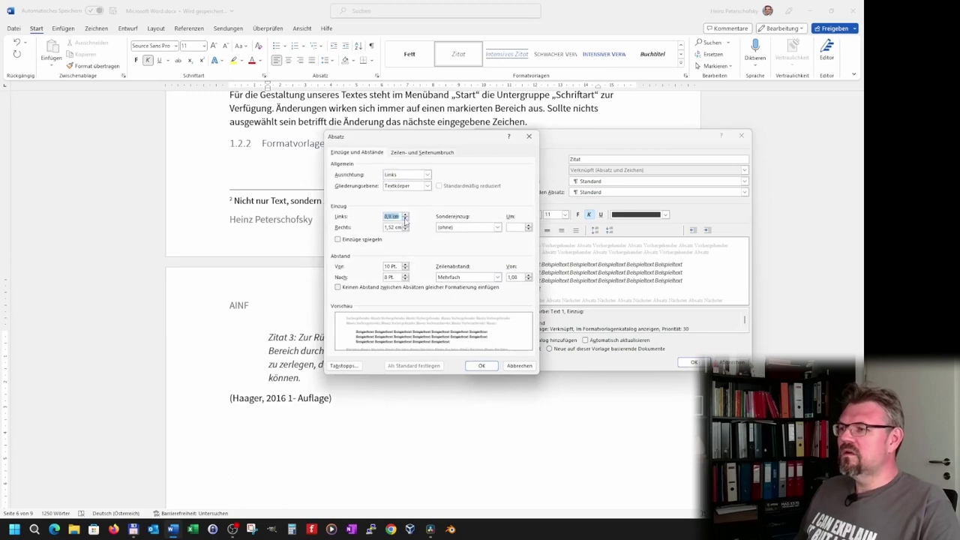
pyautogui.click(405, 219)
pyautogui.click(405, 219)
pyautogui.click(405, 219)
pyautogui.click(405, 219)
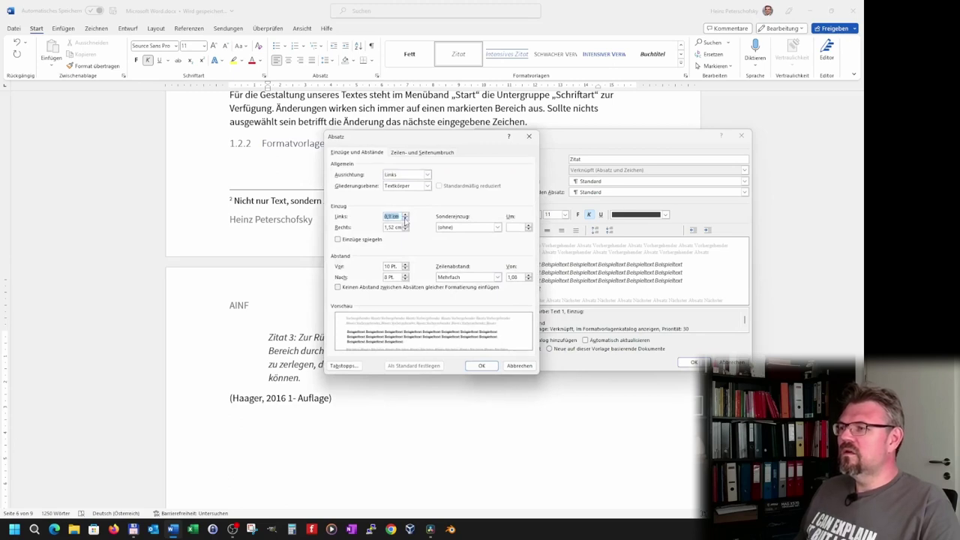
pyautogui.click(405, 219)
pyautogui.click(498, 227)
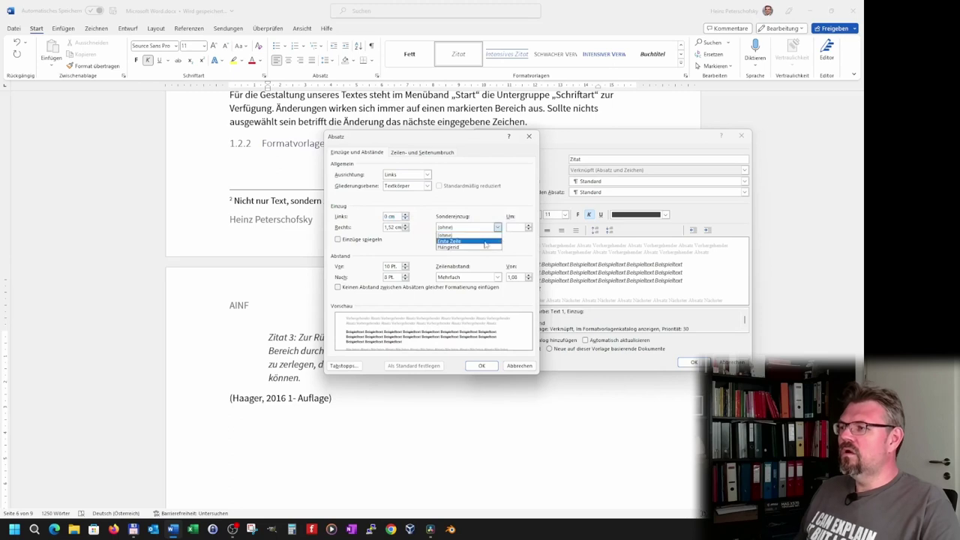
pyautogui.click(485, 247)
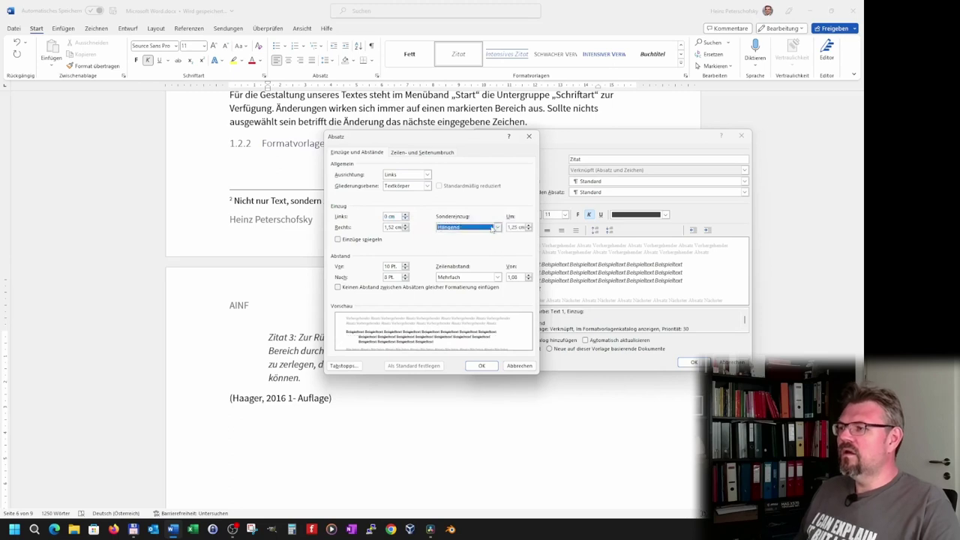
pyautogui.click(529, 225)
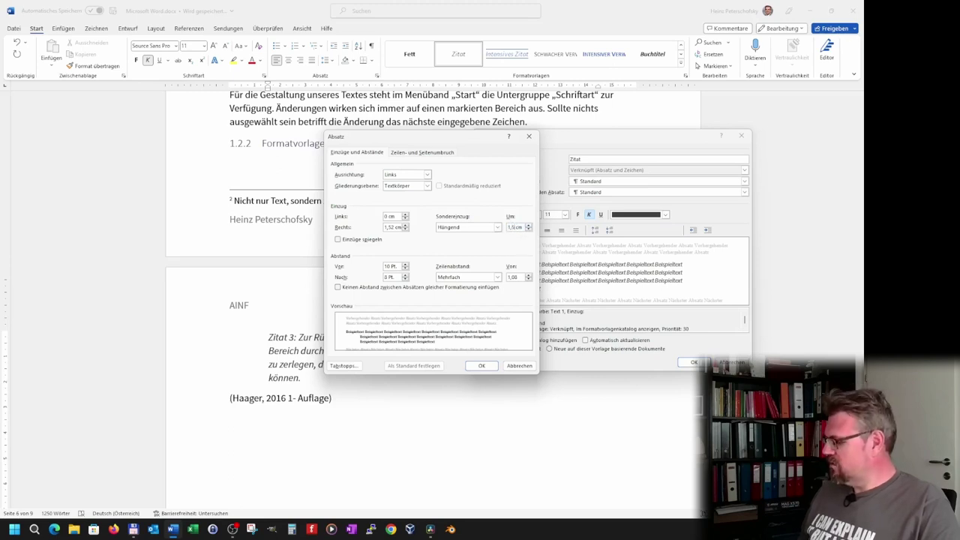
pyautogui.write('1,52')
pyautogui.press('Return')
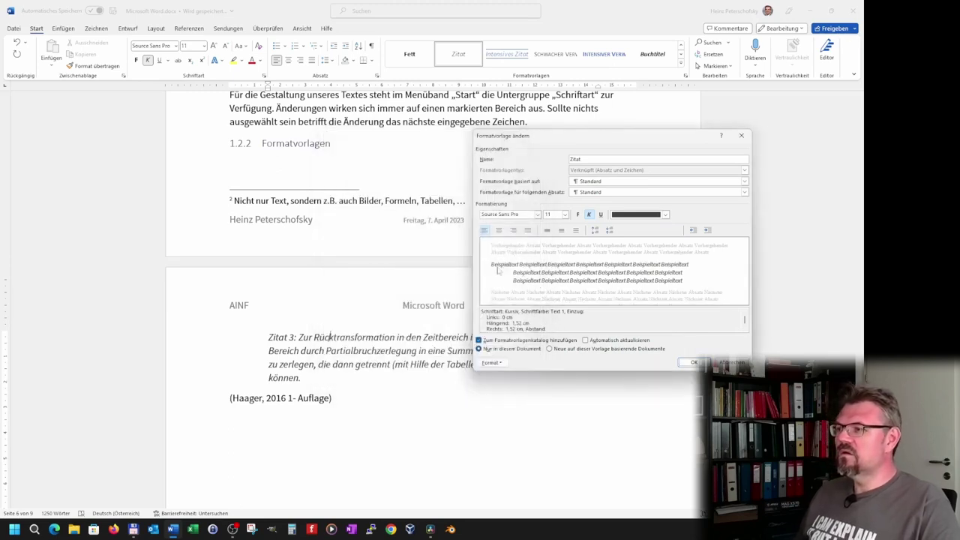
pyautogui.click(695, 363)
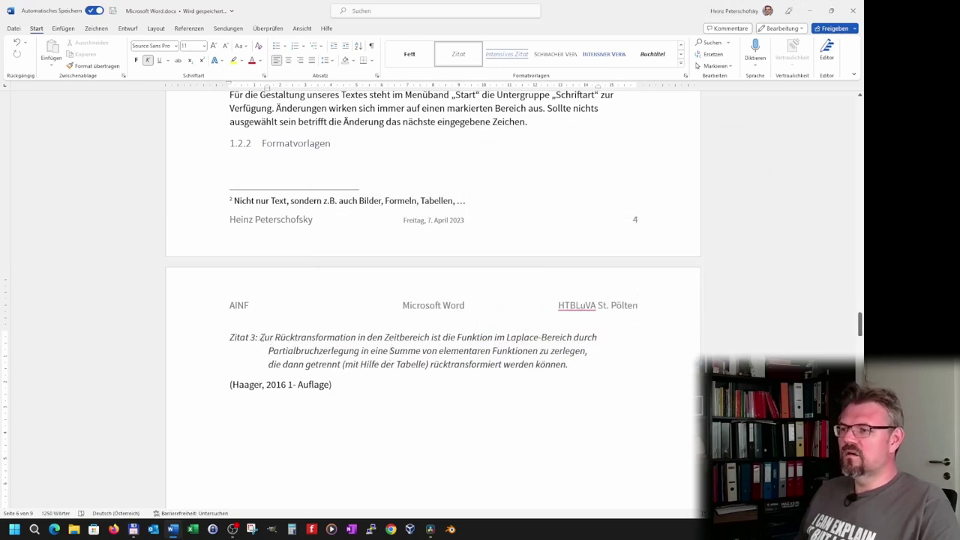
# Tab the Zitat 3 quote text to the hanging indent after its label.
pyautogui.press('Tab')
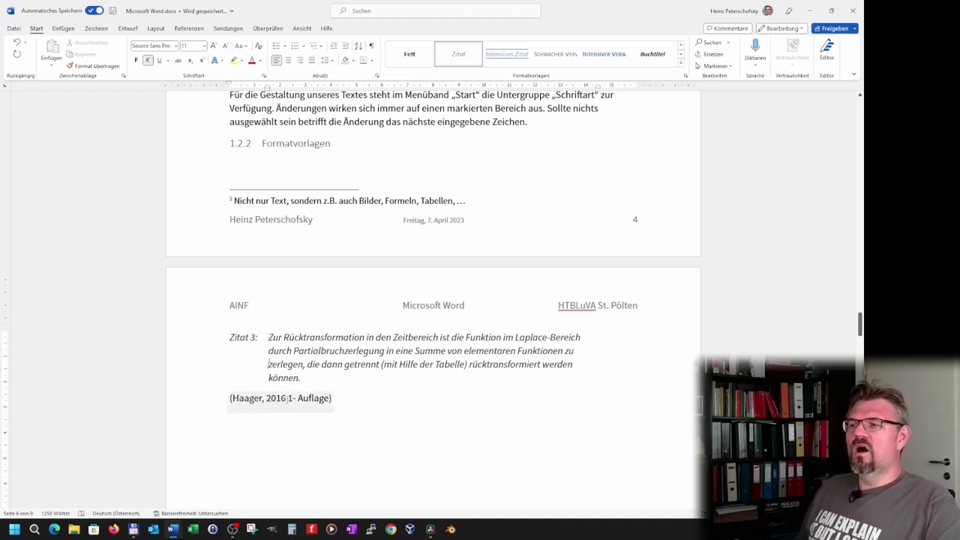
pyautogui.click(262, 432)
# Add a new empty line below the Tabellenverzeichnis entry in the Verzeichnisse section.
pyautogui.scroll(-3, 261, 436)
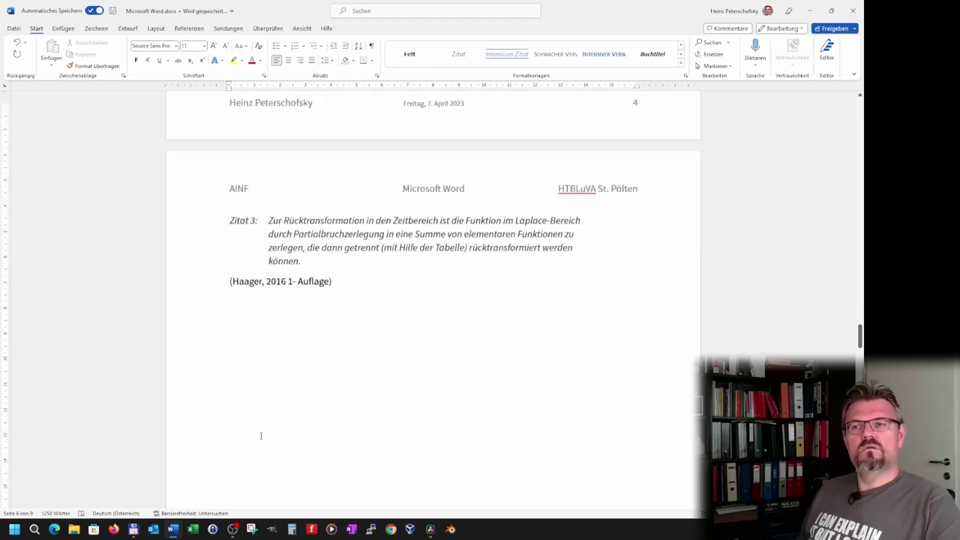
pyautogui.scroll(-8, 261, 436)
pyautogui.scroll(-8, 261, 435)
pyautogui.scroll(-7, 263, 449)
pyautogui.scroll(-8, 263, 450)
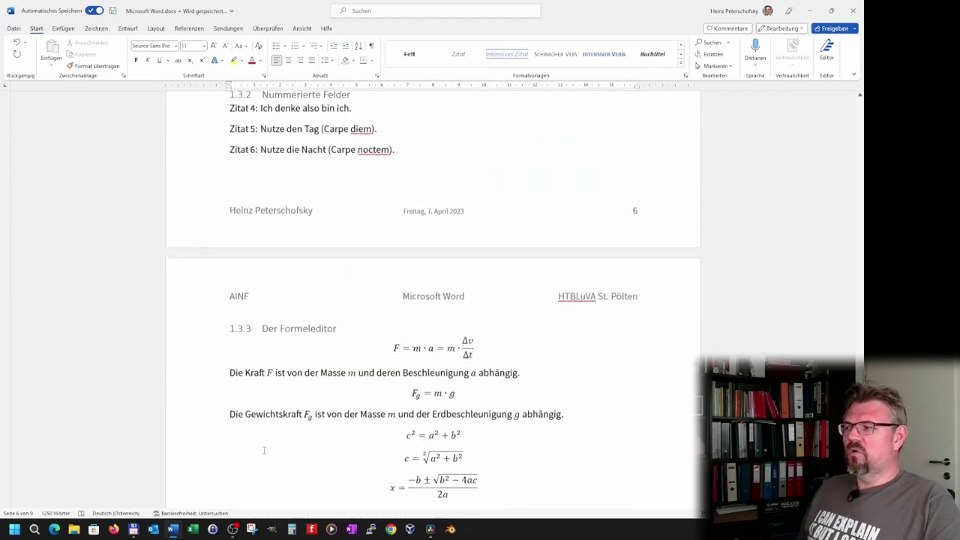
pyautogui.scroll(-5, 266, 454)
pyautogui.scroll(-8, 268, 458)
pyautogui.scroll(-7, 268, 461)
pyautogui.scroll(2, 268, 461)
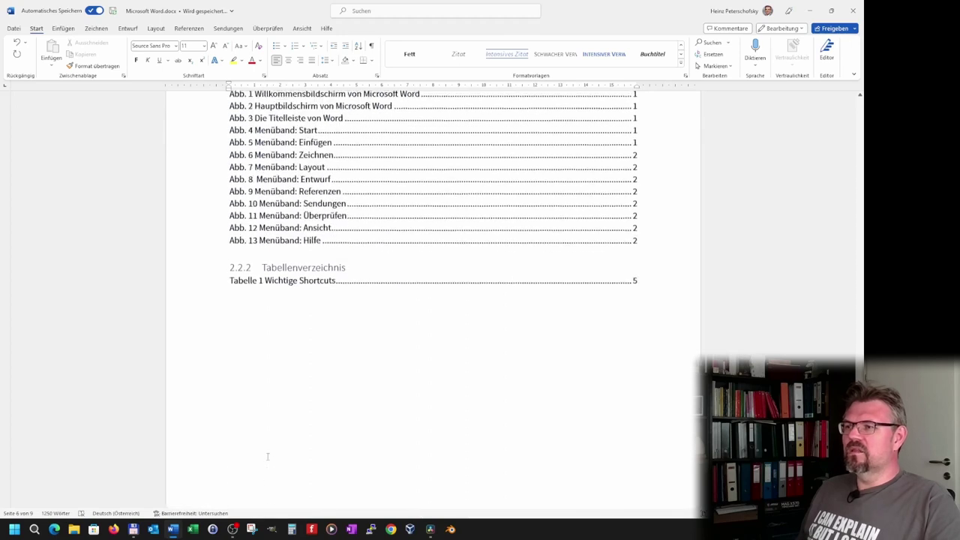
pyautogui.scroll(2, 250, 427)
pyautogui.click(242, 397)
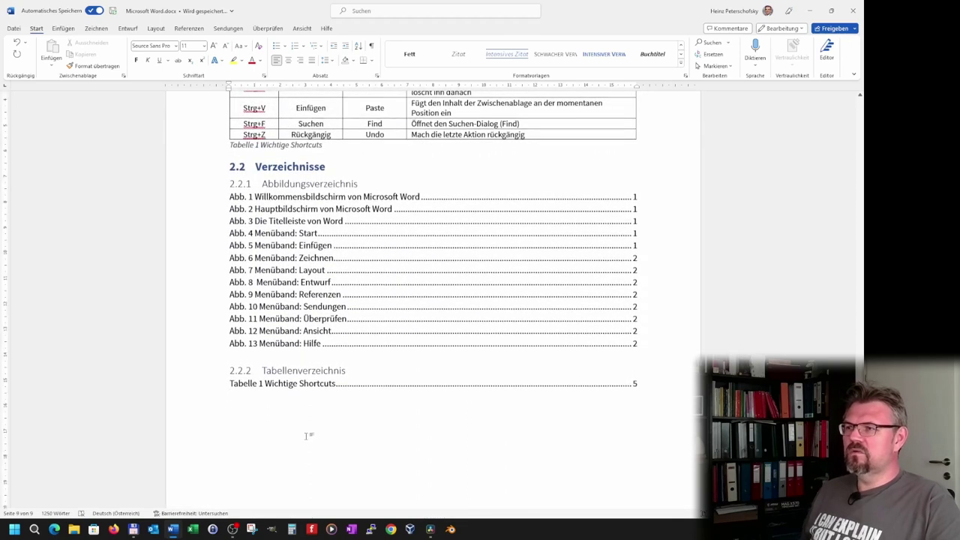
pyautogui.press('Up')
pyautogui.press('Up')
pyautogui.press('Up')
pyautogui.hotkey('shift', 'Up')
pyautogui.hotkey('shift', 'Up')
pyautogui.hotkey('shift', 'Up')
pyautogui.hotkey('shift', 'Up')
pyautogui.hotkey('shift', 'Up')
pyautogui.hotkey('shift', 'Up')
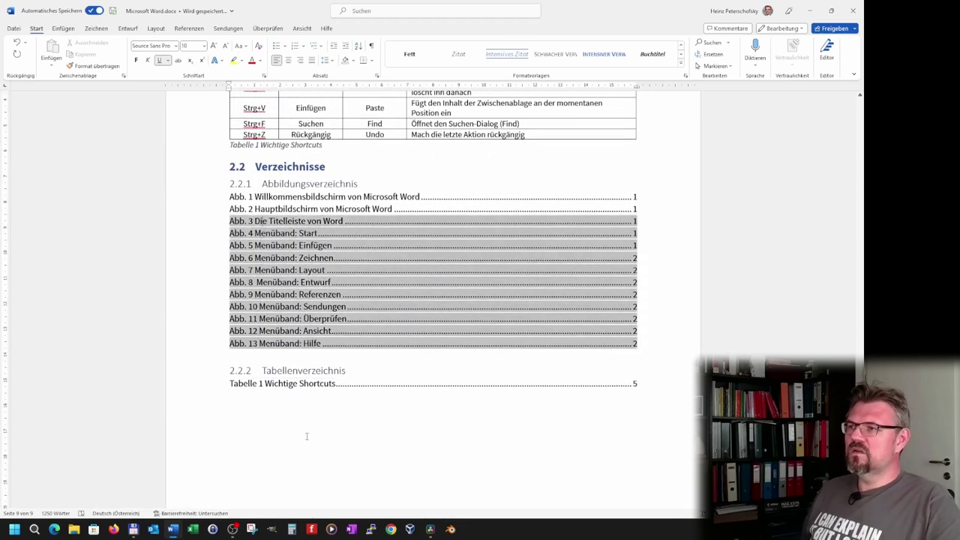
pyautogui.hotkey('shift', 'Up')
pyautogui.press('Down')
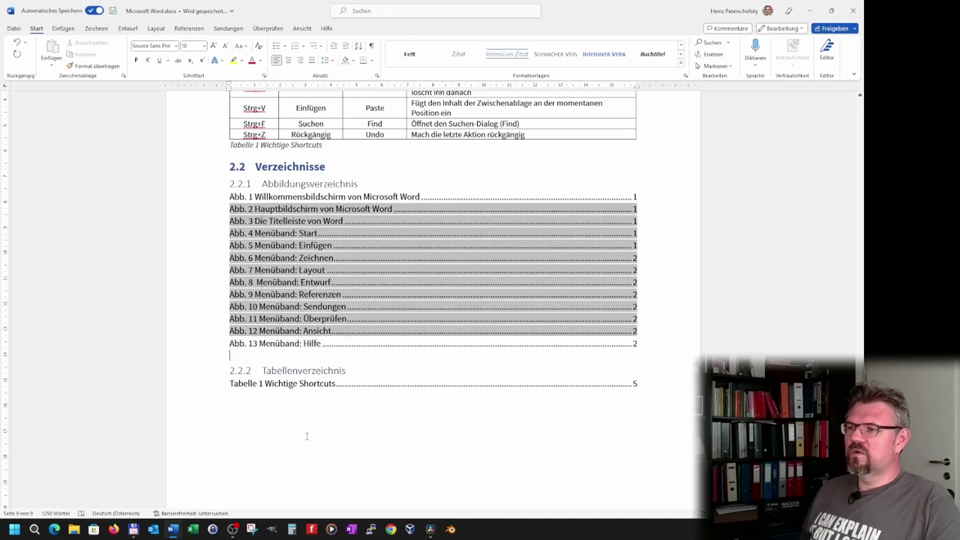
pyautogui.press('Down')
pyautogui.press('Down')
pyautogui.press('Down')
pyautogui.press('Return')
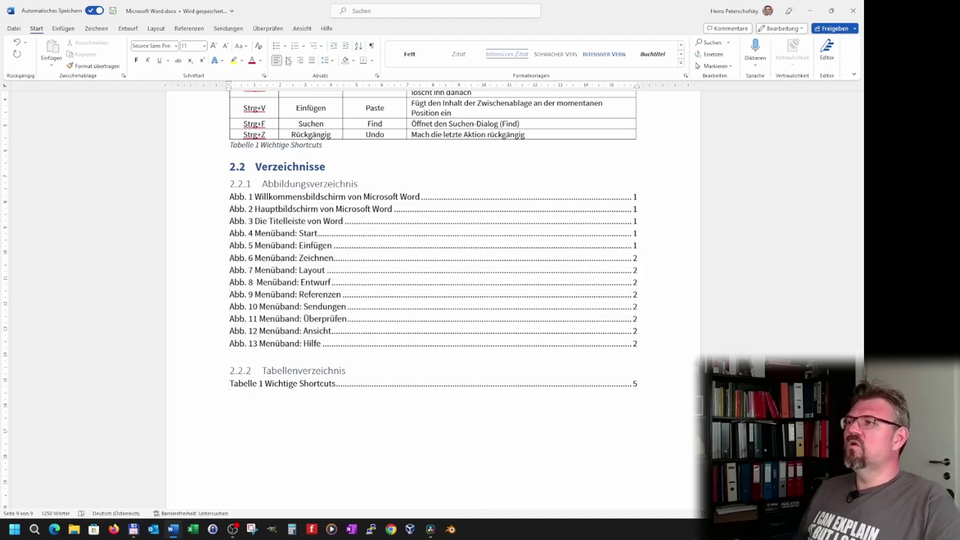
# Make the line an Überschrift 3 heading 'Literaturverzeichnis', fixing its misspelling via suggestion.
pyautogui.click(681, 65)
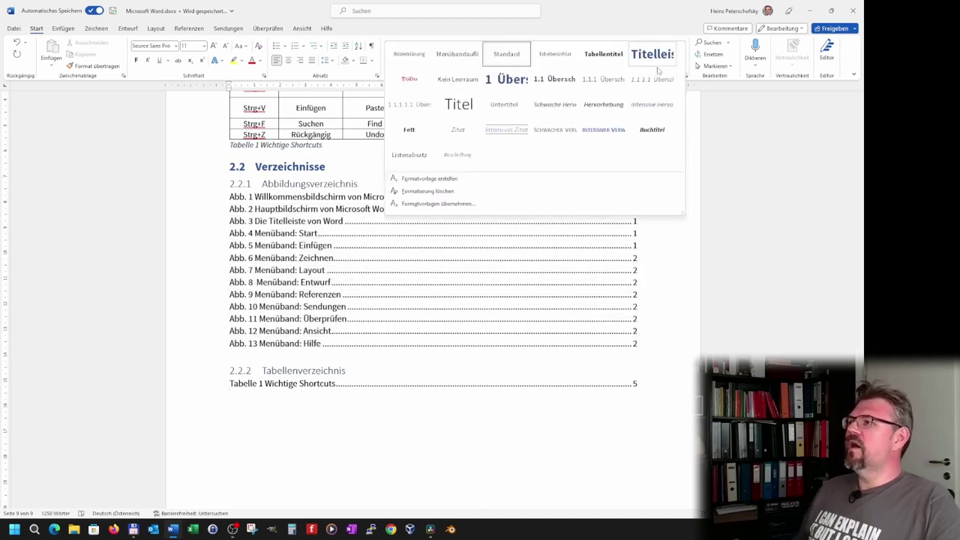
pyautogui.click(606, 90)
pyautogui.write('L')
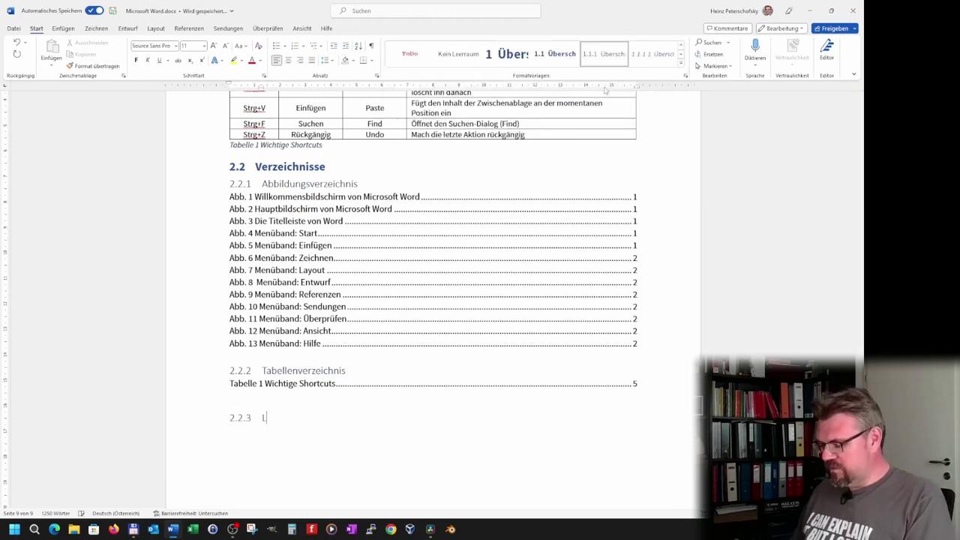
pyautogui.write('iteratuirverz')
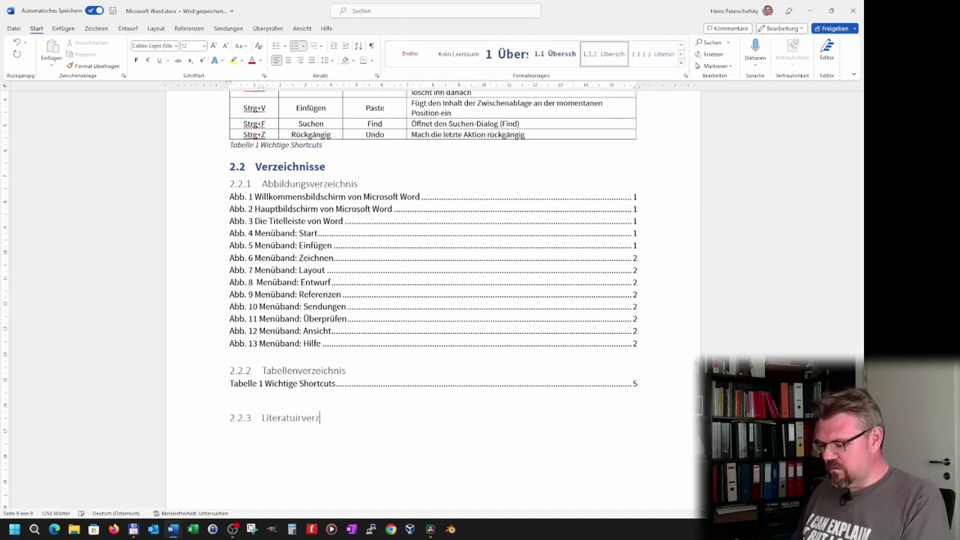
pyautogui.write('eichnis')
pyautogui.press('Return')
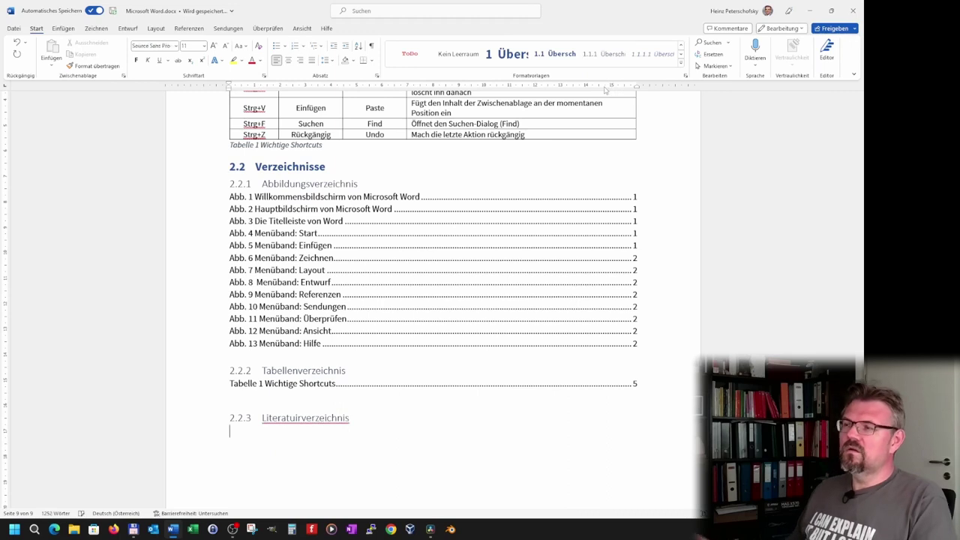
pyautogui.rightClick(300, 418)
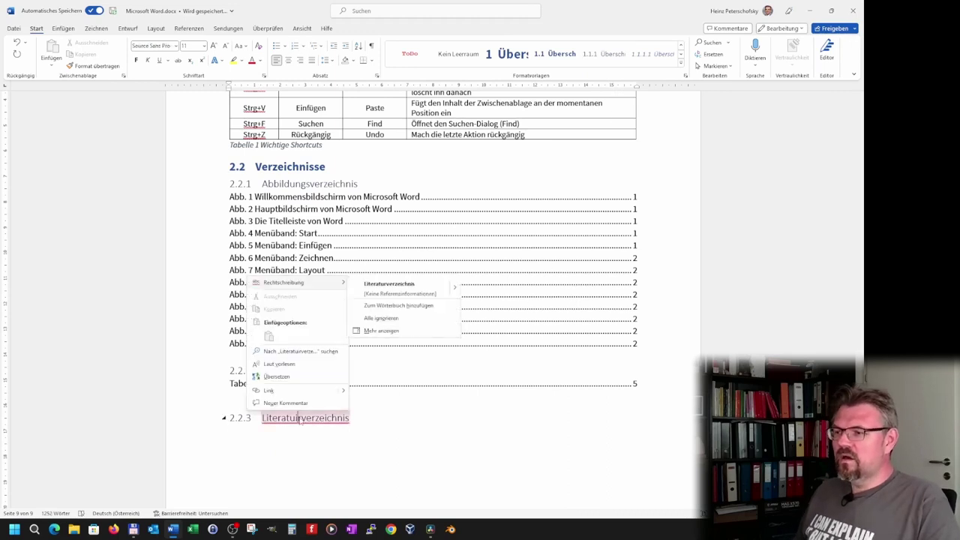
pyautogui.click(392, 284)
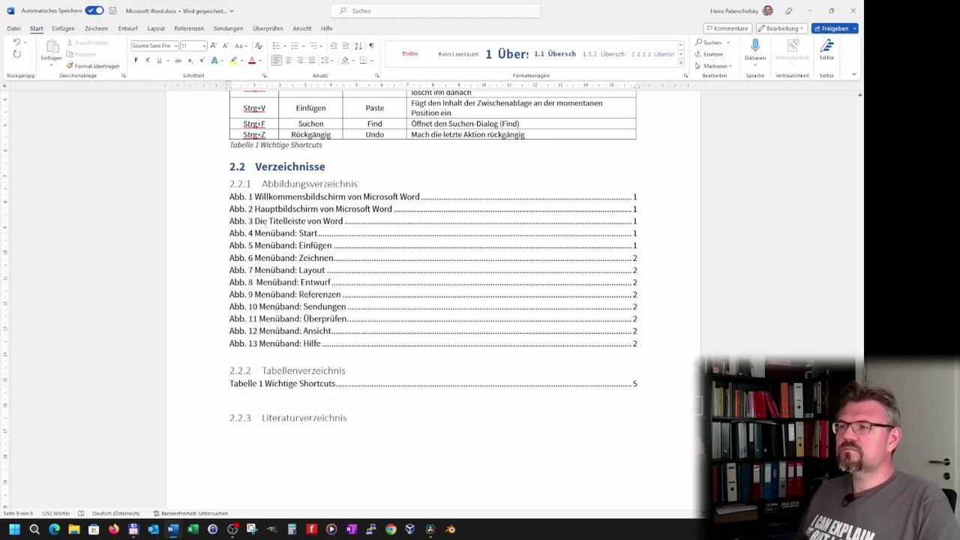
# Insert a bibliography layout under the Literaturverzeichnis heading from the Referenzen tools.
pyautogui.click(188, 29)
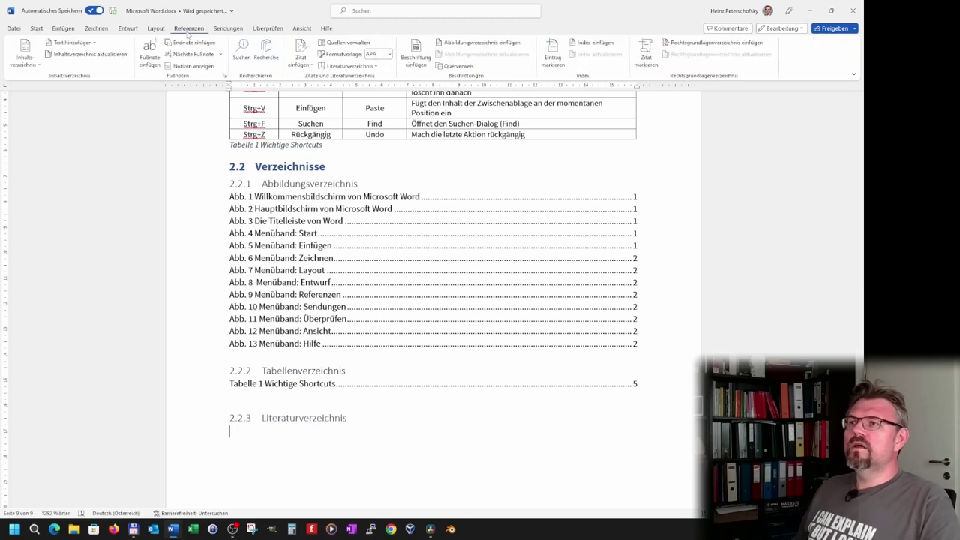
pyautogui.click(94, 43)
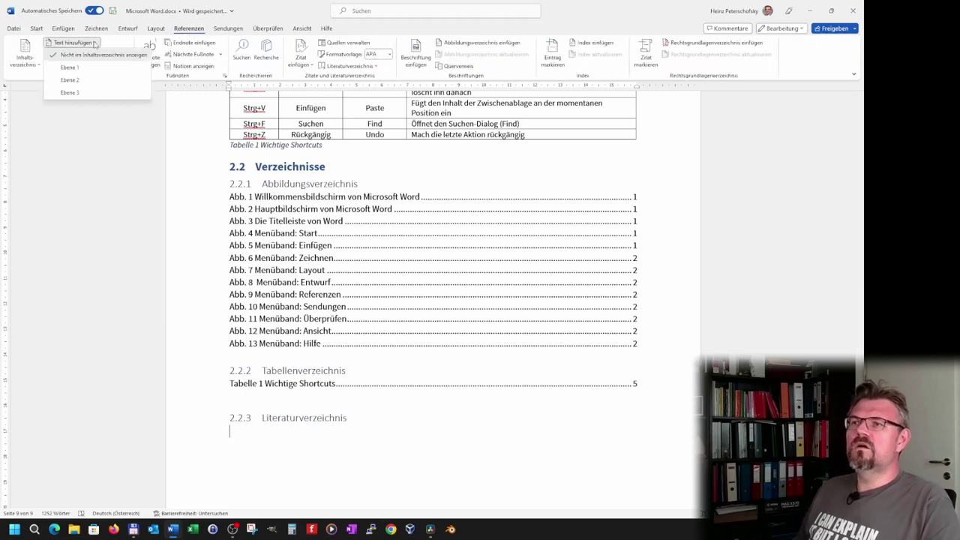
pyautogui.click(116, 141)
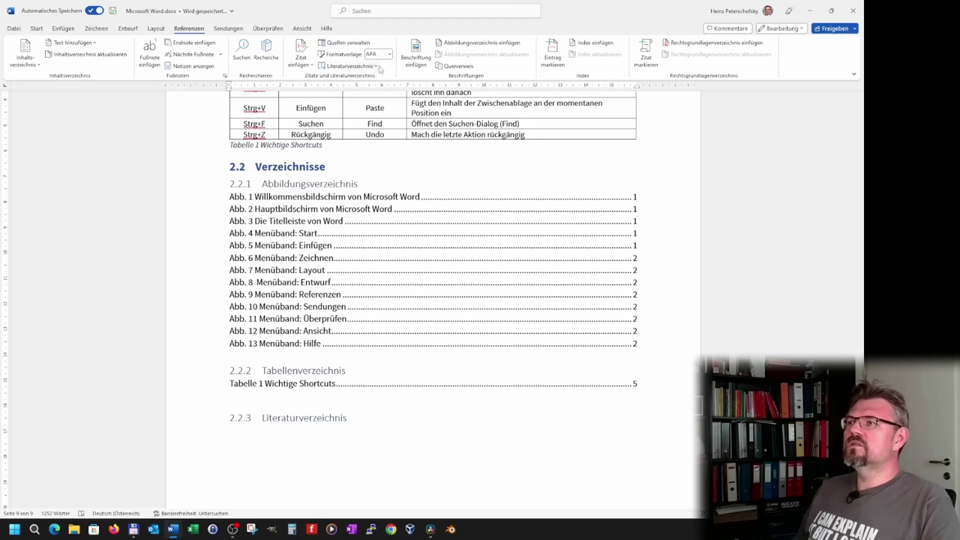
pyautogui.click(380, 69)
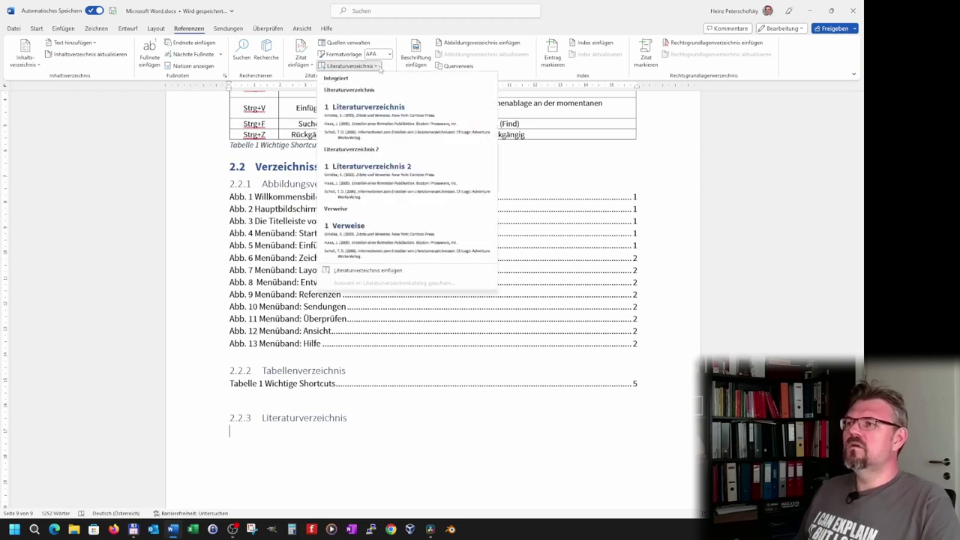
pyautogui.click(367, 270)
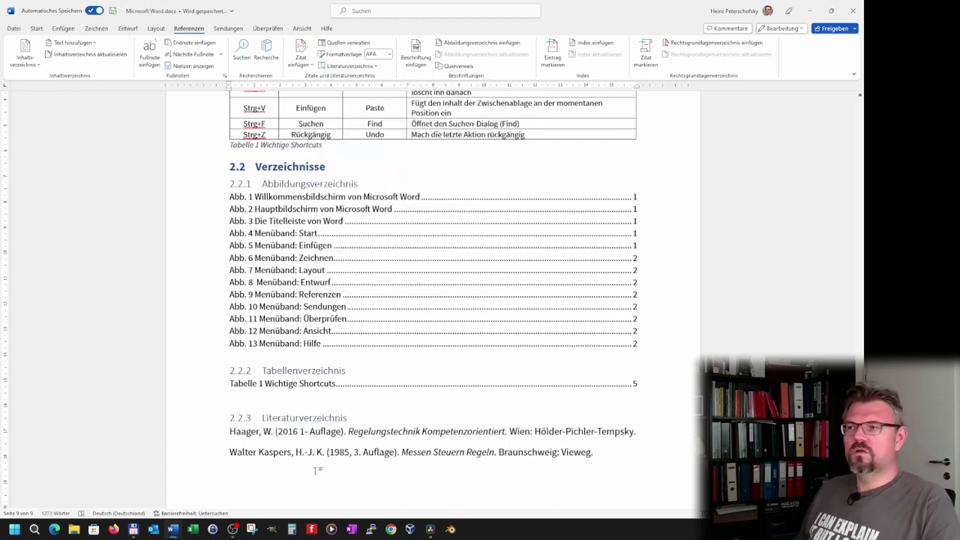
# Try citation styles Chicago, GB7714, Gost name sorting, ISO 690 first element, then ISO 690 numeric.
pyautogui.click(388, 54)
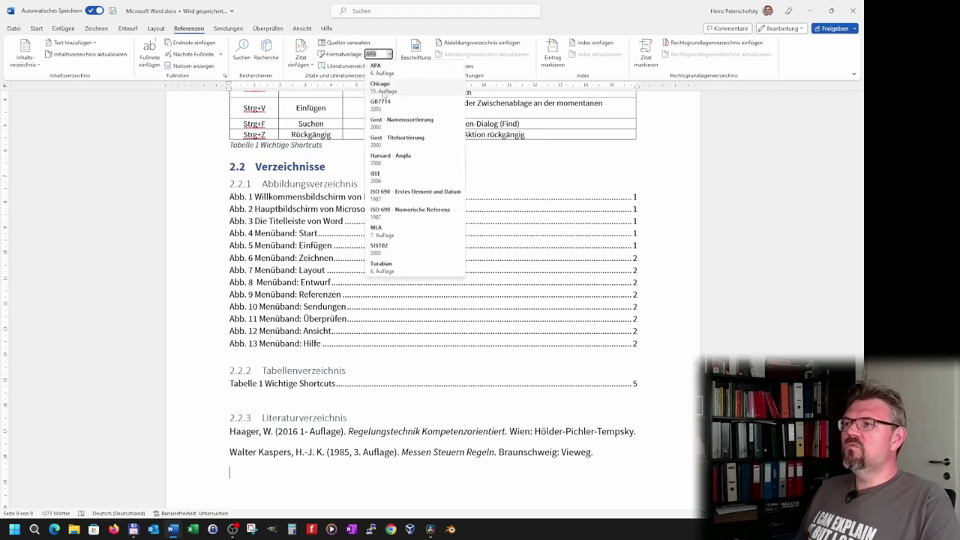
pyautogui.click(384, 91)
pyautogui.click(390, 54)
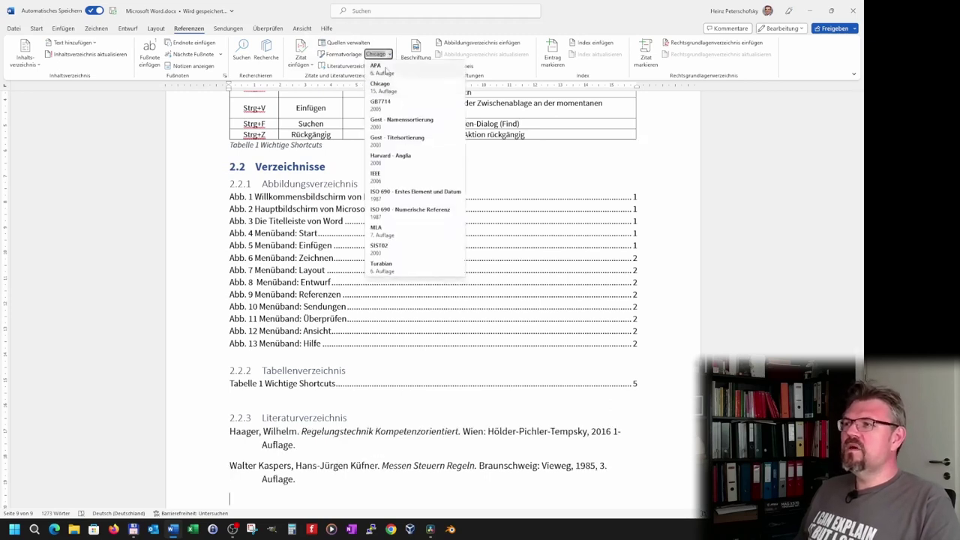
pyautogui.click(386, 105)
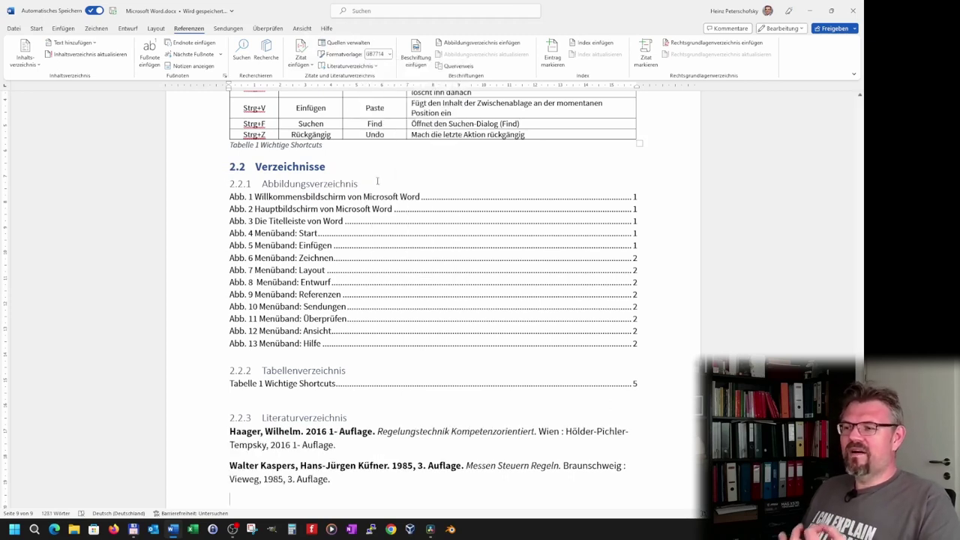
pyautogui.click(390, 55)
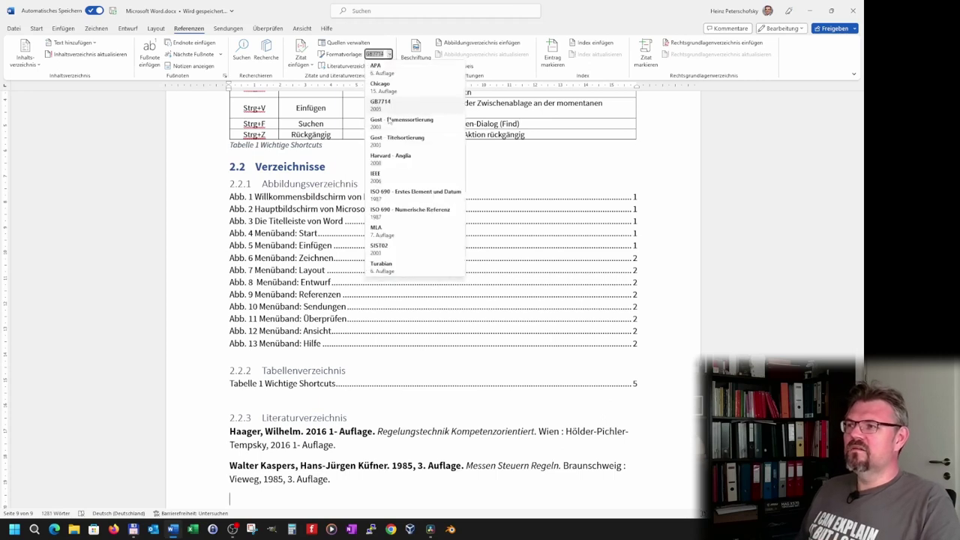
pyautogui.click(389, 121)
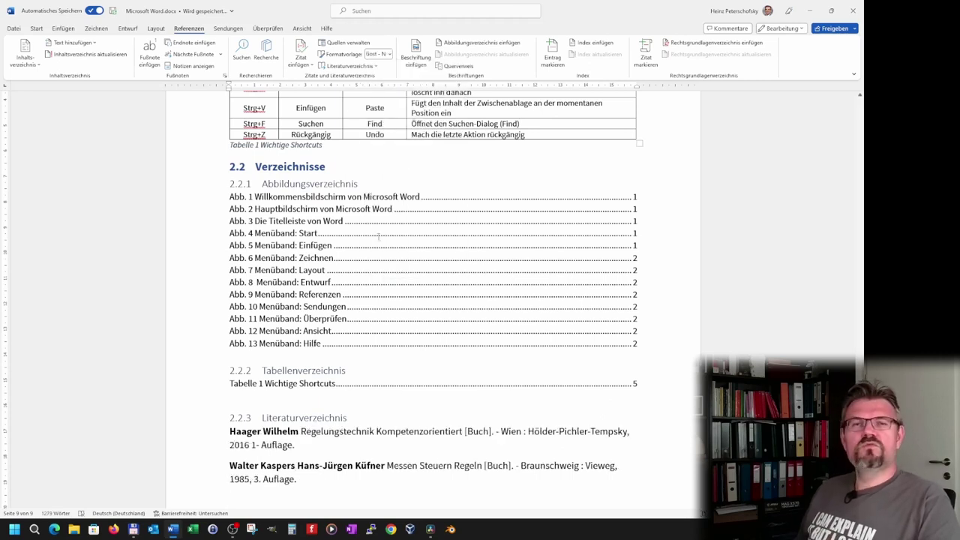
pyautogui.click(390, 55)
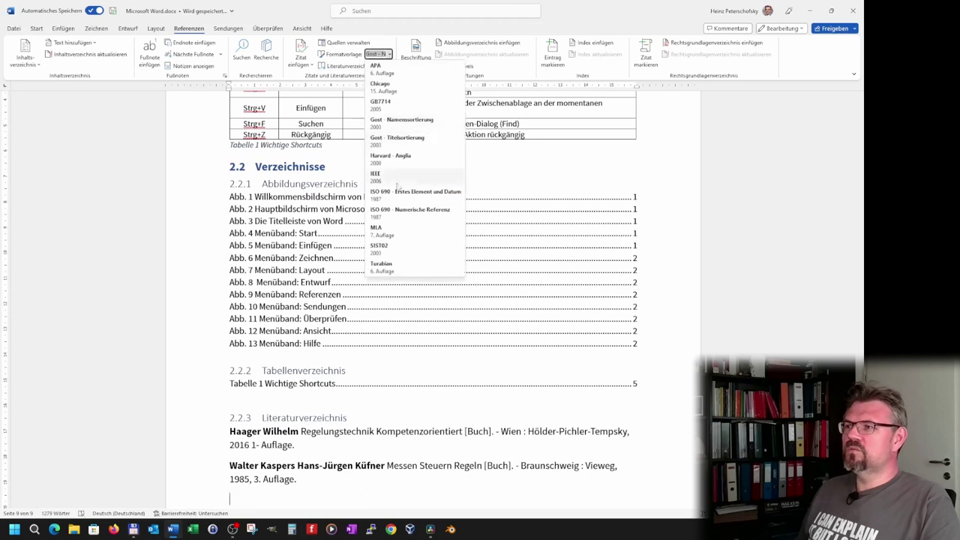
pyautogui.click(401, 193)
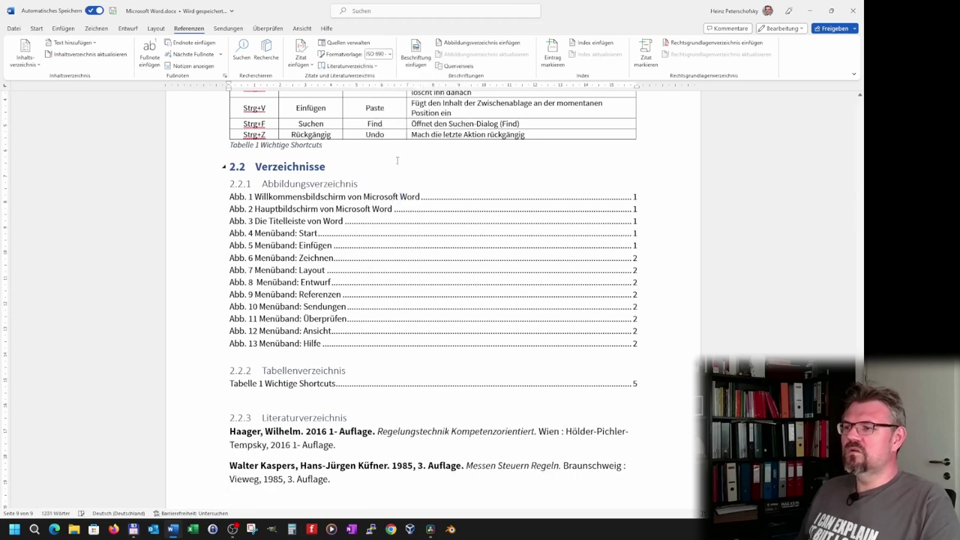
pyautogui.click(390, 54)
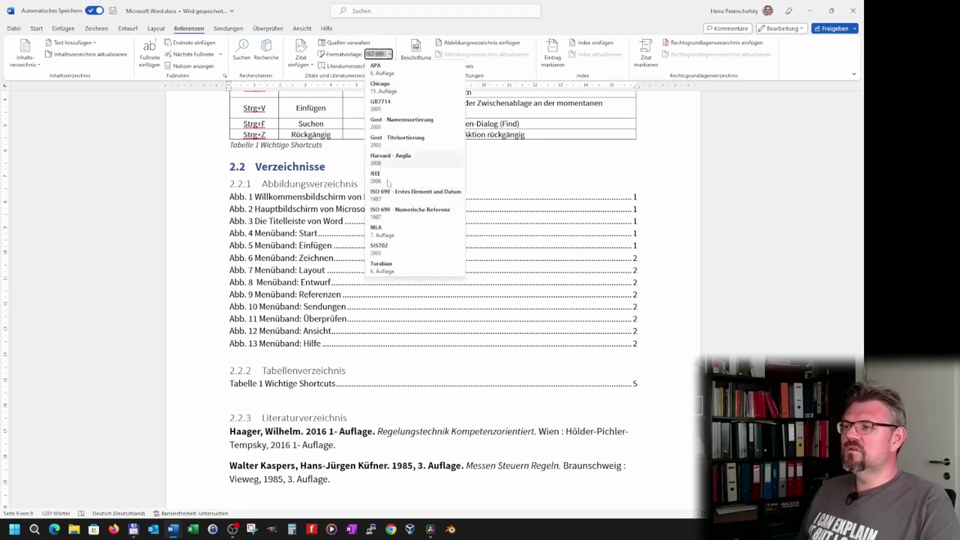
pyautogui.click(391, 218)
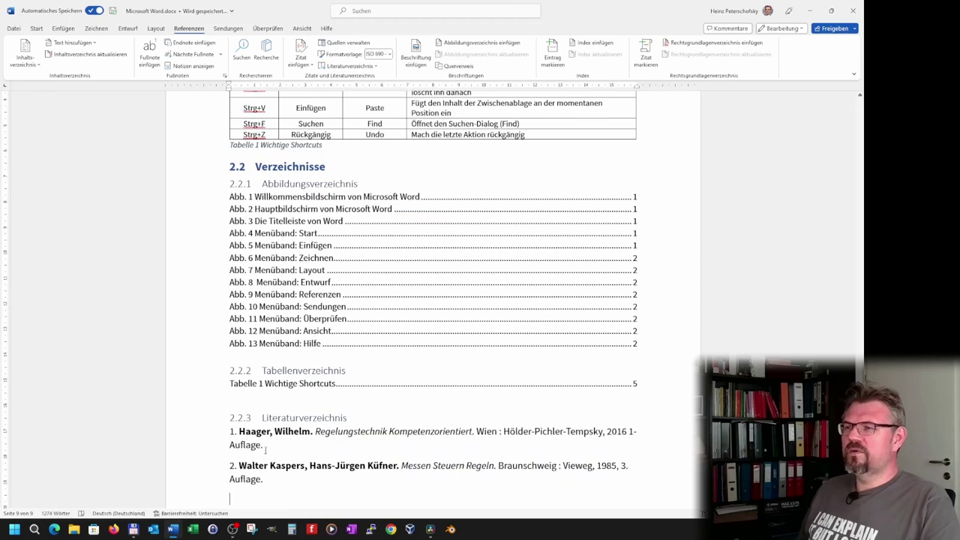
# Scroll through the document to review the (1) citation and the numbered Literaturverzeichnis.
pyautogui.scroll(5, 266, 450)
pyautogui.scroll(5, 262, 332)
pyautogui.scroll(5, 262, 332)
pyautogui.scroll(5, 263, 332)
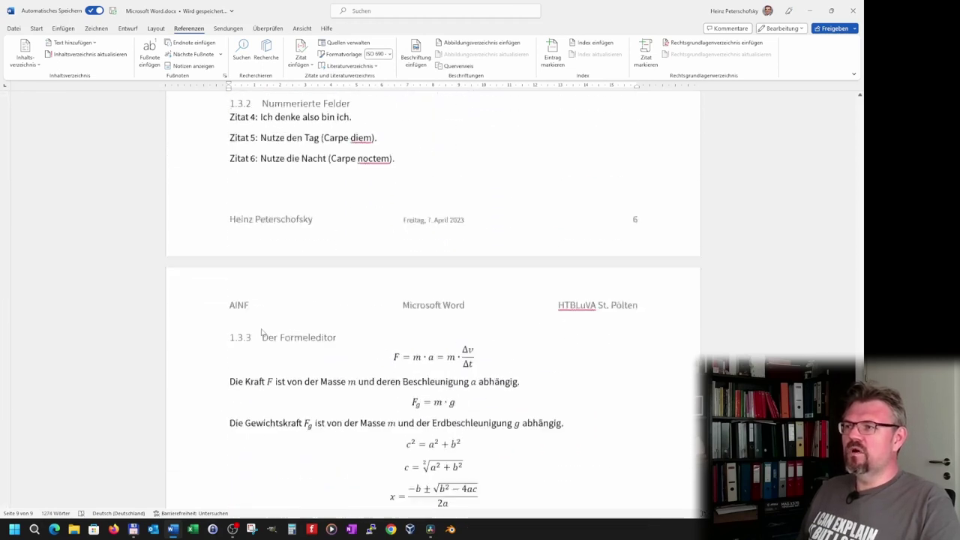
pyautogui.scroll(5, 262, 333)
pyautogui.scroll(3, 262, 332)
pyautogui.scroll(-5, 262, 333)
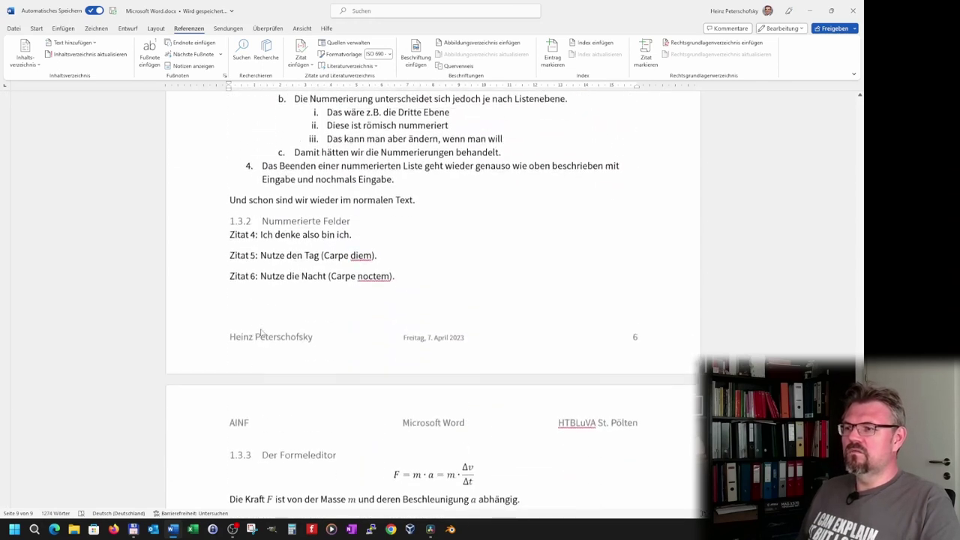
pyautogui.scroll(-1, 262, 334)
pyautogui.scroll(-1, 262, 330)
pyautogui.scroll(1, 262, 329)
pyautogui.scroll(5, 263, 329)
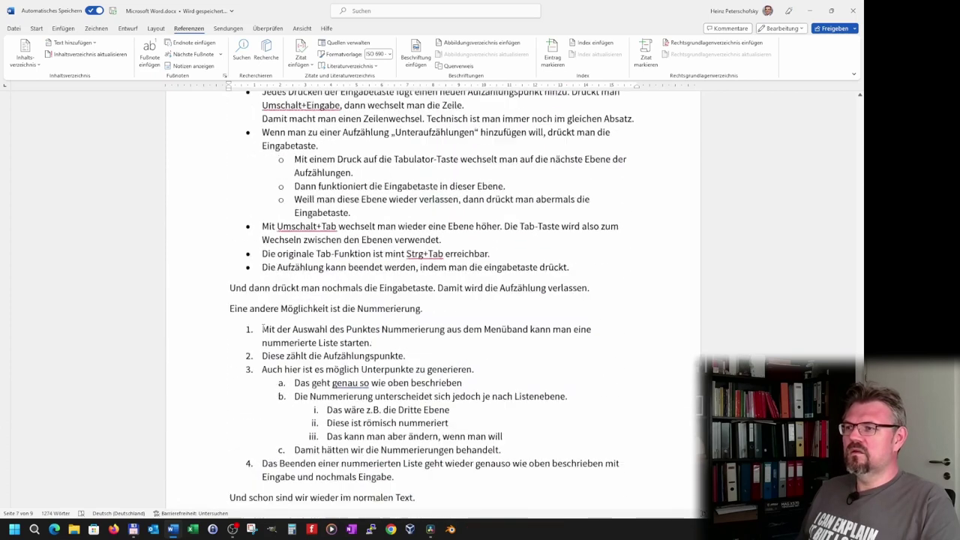
pyautogui.scroll(3, 263, 328)
pyautogui.scroll(-10, 262, 327)
pyautogui.scroll(-5, 263, 325)
pyautogui.scroll(1, 255, 321)
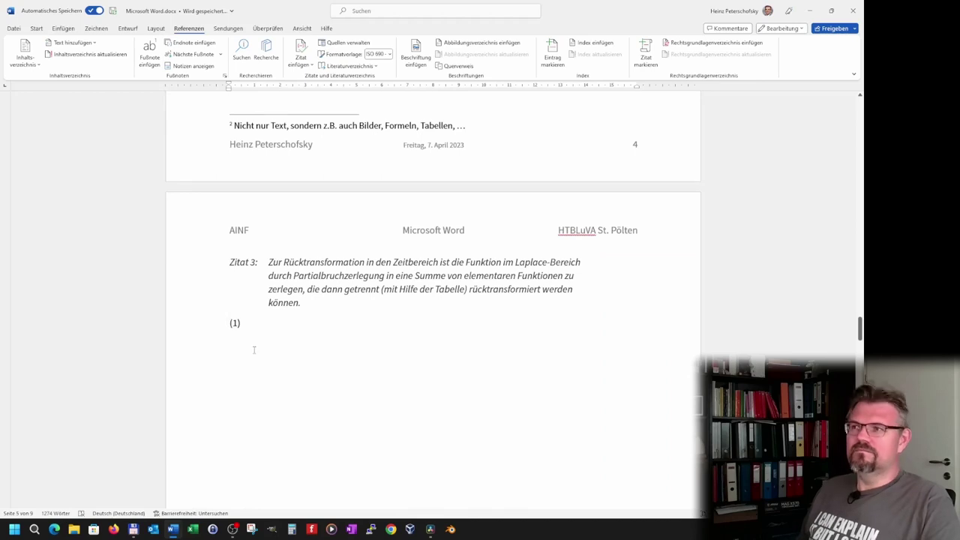
pyautogui.scroll(-5, 267, 368)
pyautogui.scroll(5, 266, 395)
pyautogui.scroll(-10, 266, 395)
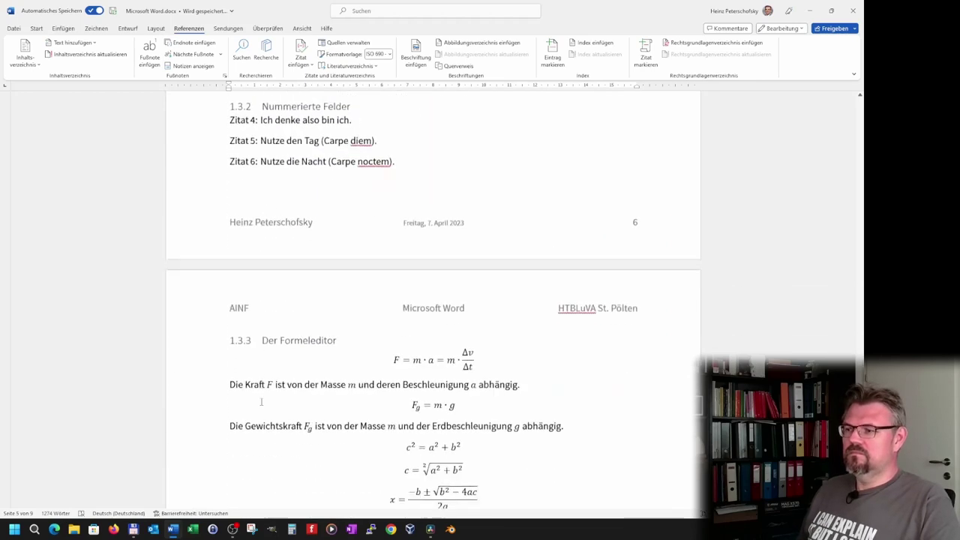
pyautogui.scroll(-8, 266, 395)
pyautogui.scroll(-3, 265, 395)
pyautogui.scroll(-5, 284, 309)
pyautogui.scroll(-4, 284, 310)
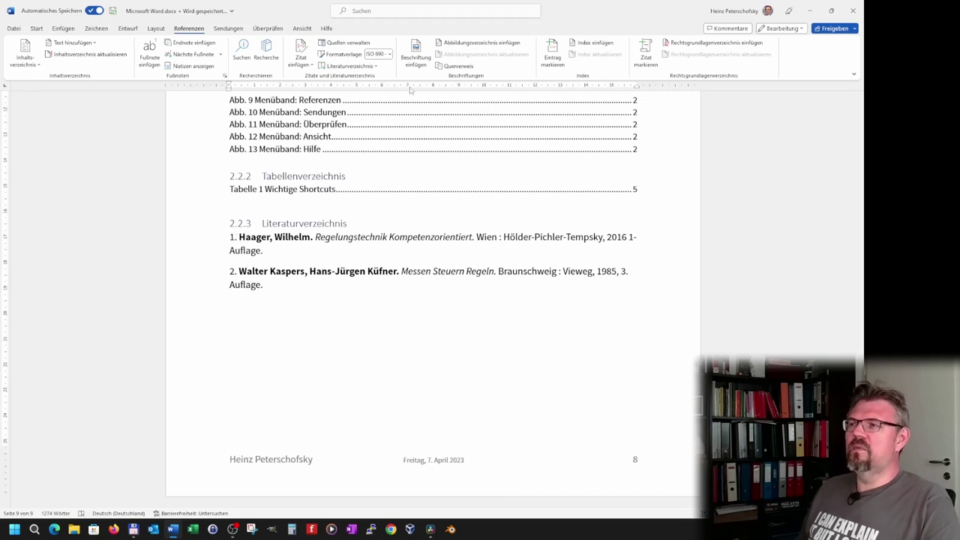
# Switch the citation style to MLA, then Turabian, then SIST02.
pyautogui.click(389, 57)
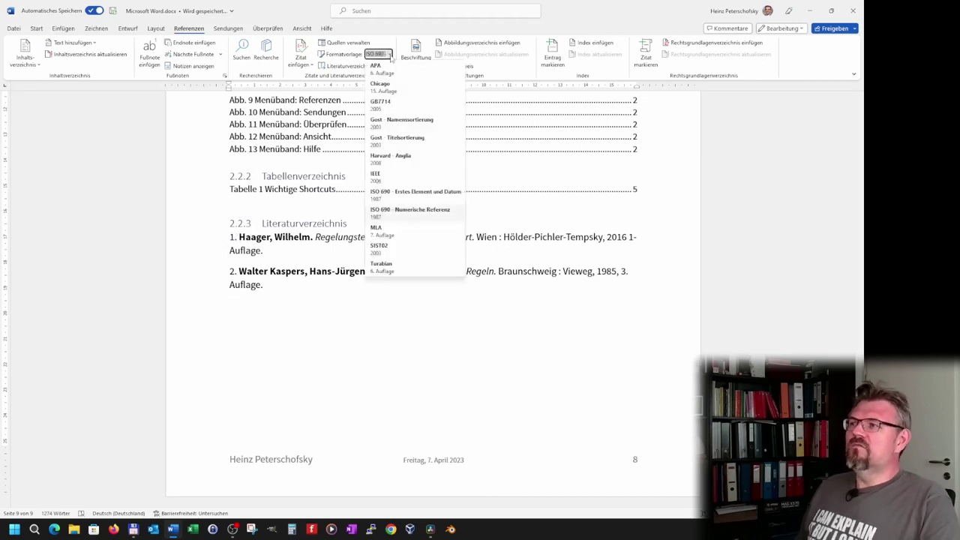
pyautogui.click(387, 228)
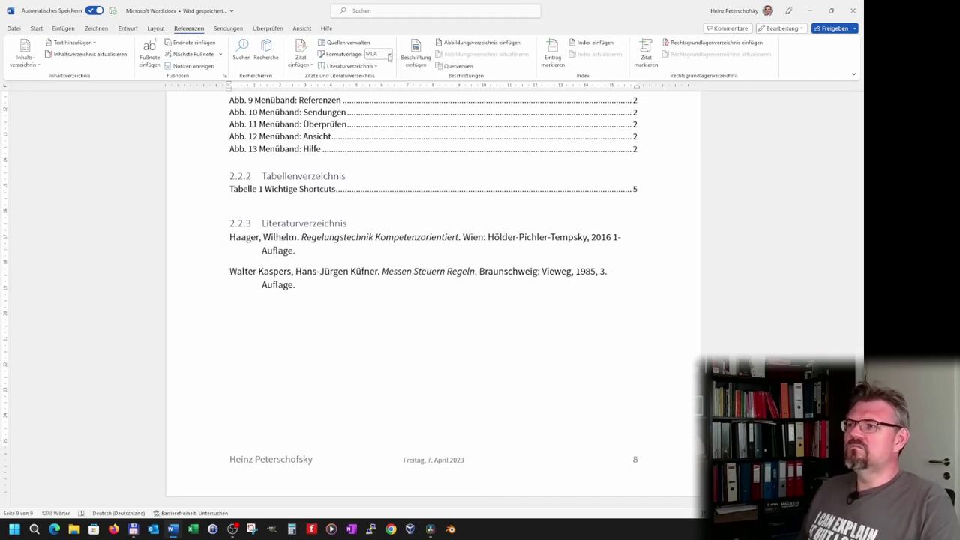
pyautogui.click(389, 57)
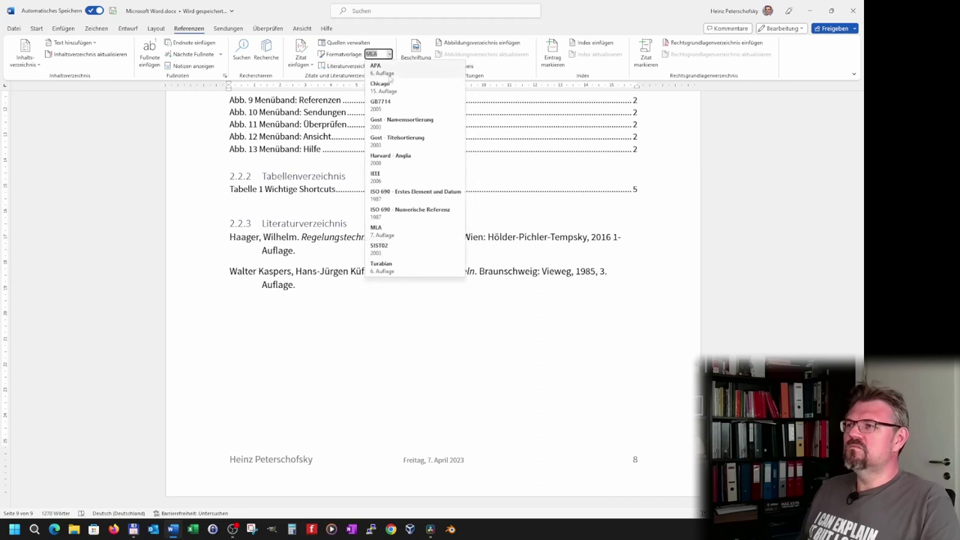
pyautogui.click(388, 272)
pyautogui.click(390, 57)
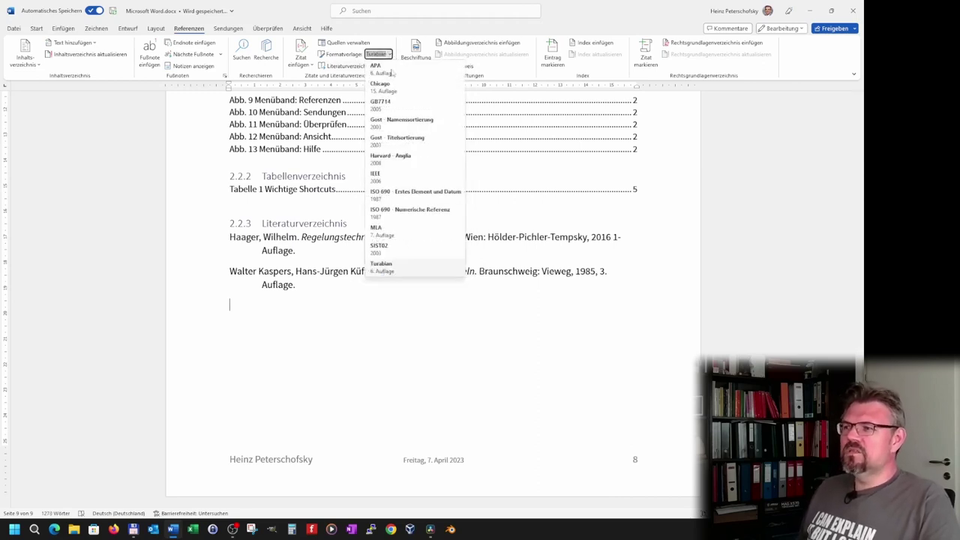
pyautogui.click(396, 246)
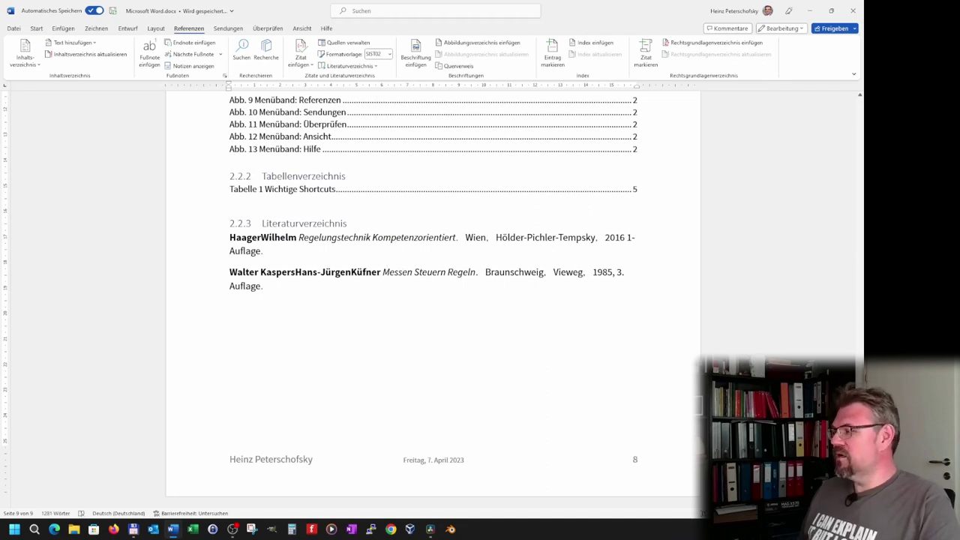
# Scroll up to check the Zitat 3 citation in SIST02, leaving the style unchanged.
pyautogui.scroll(10, 433, 300)
pyautogui.scroll(10, 433, 300)
pyautogui.moveTo(860, 263); pyautogui.dragTo(859, 330)
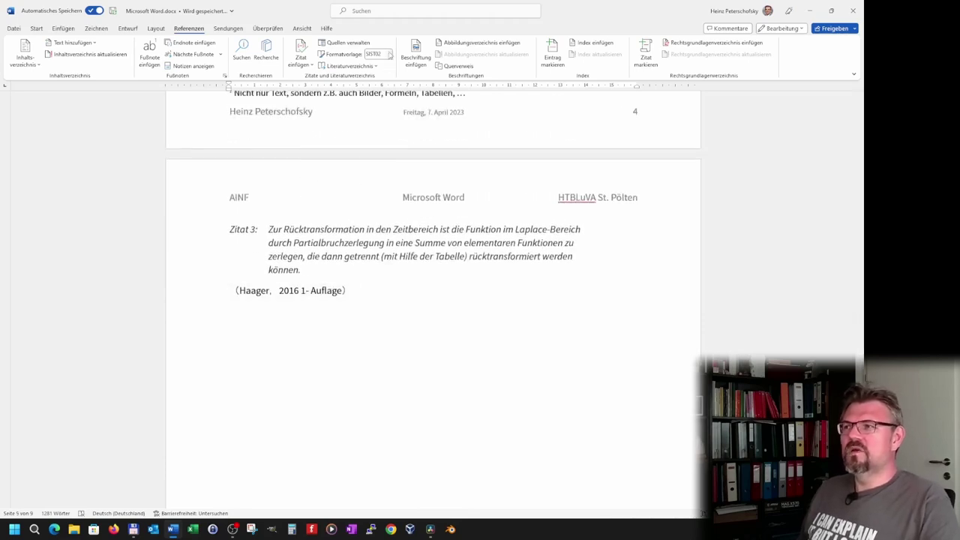
pyautogui.click(389, 55)
pyautogui.press('Escape')
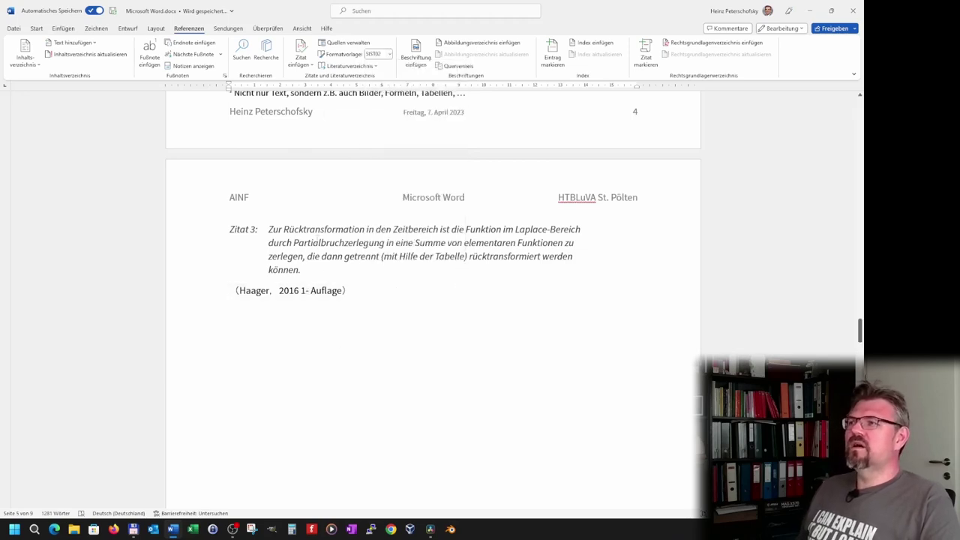
# In Quellen verwalten, correct the Regelungstechnik source's Jahr to '2016 1. Auflage' and update both lists.
pyautogui.click(339, 43)
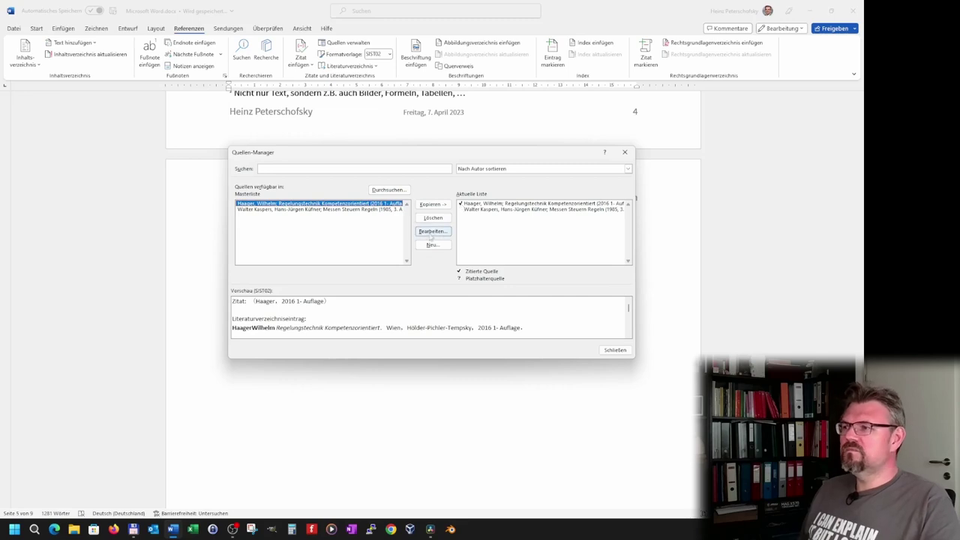
pyautogui.click(433, 232)
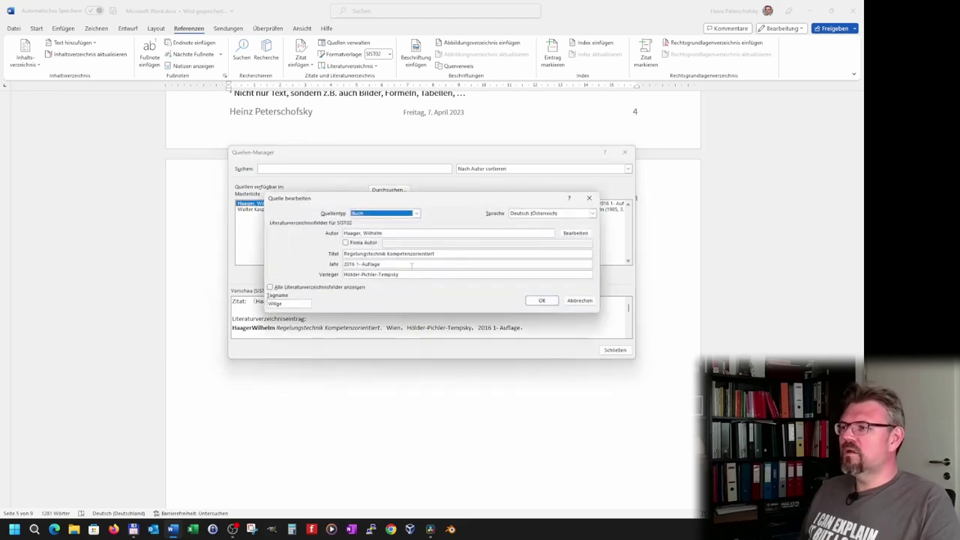
pyautogui.click(360, 264)
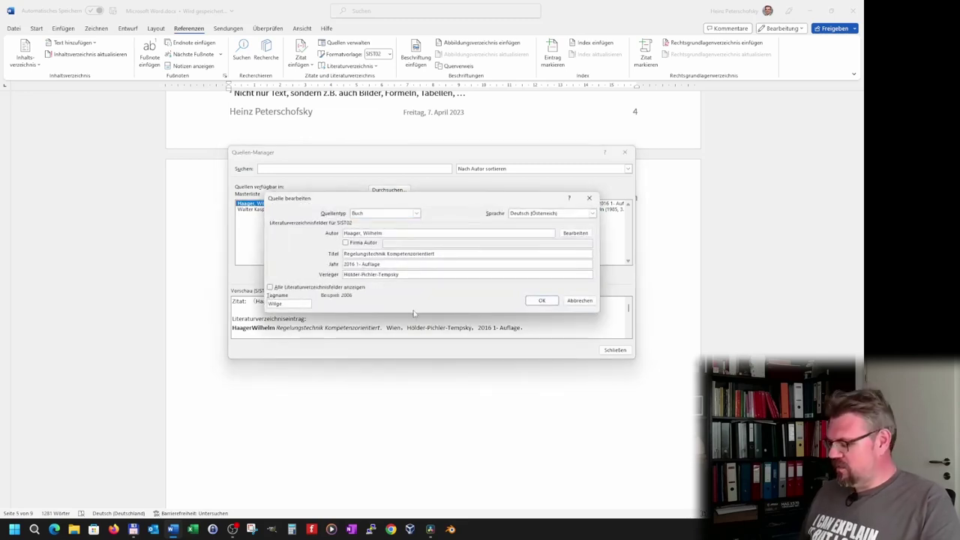
pyautogui.press('BackSpace')
pyautogui.press('BackSpace')
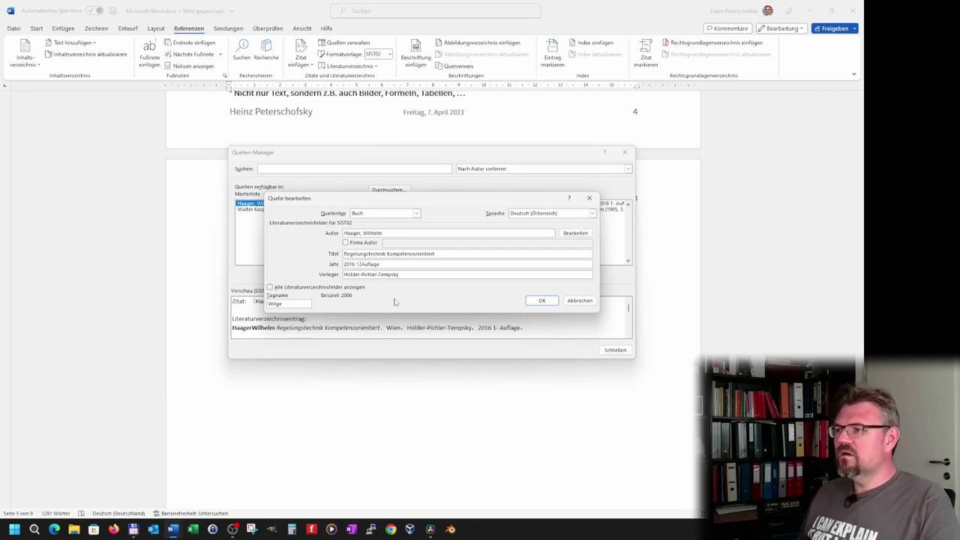
pyautogui.click(542, 303)
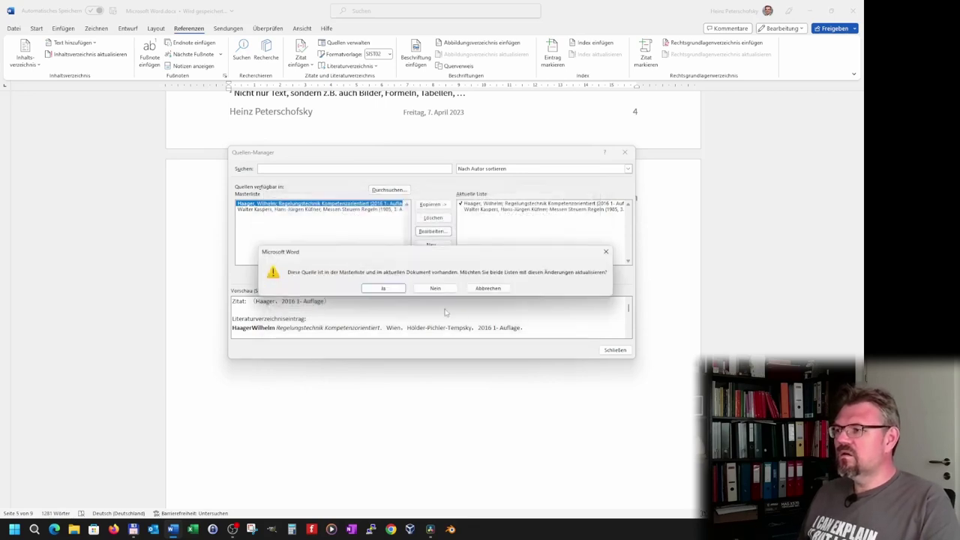
pyautogui.click(384, 288)
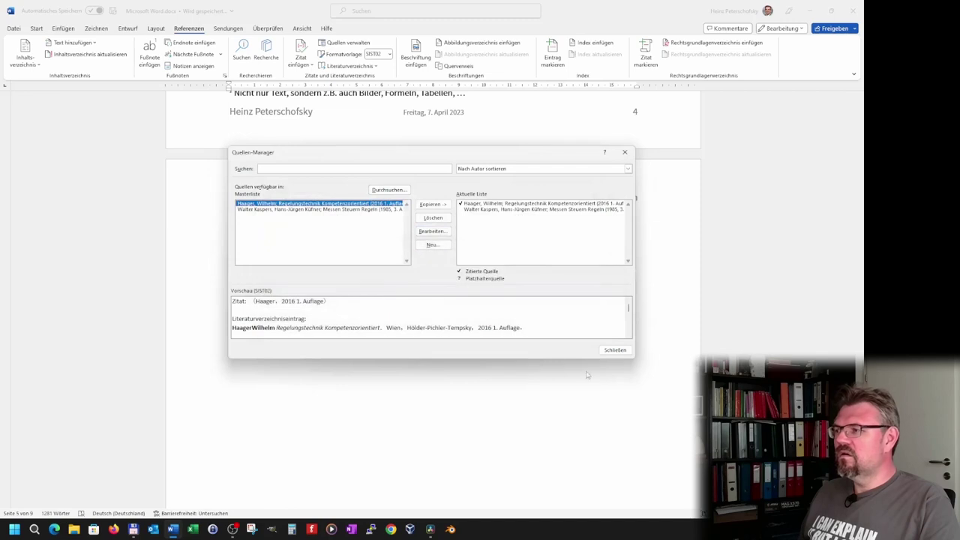
pyautogui.click(614, 351)
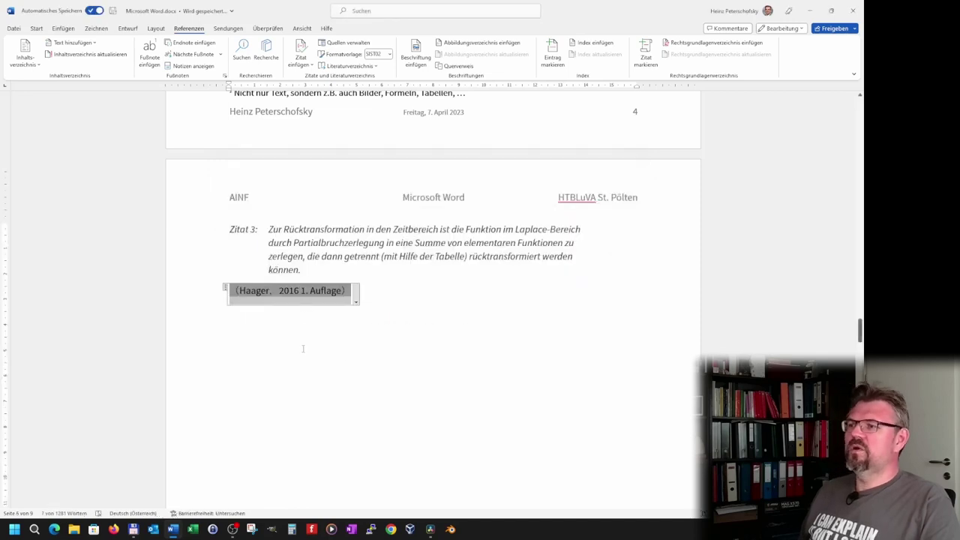
pyautogui.click(303, 348)
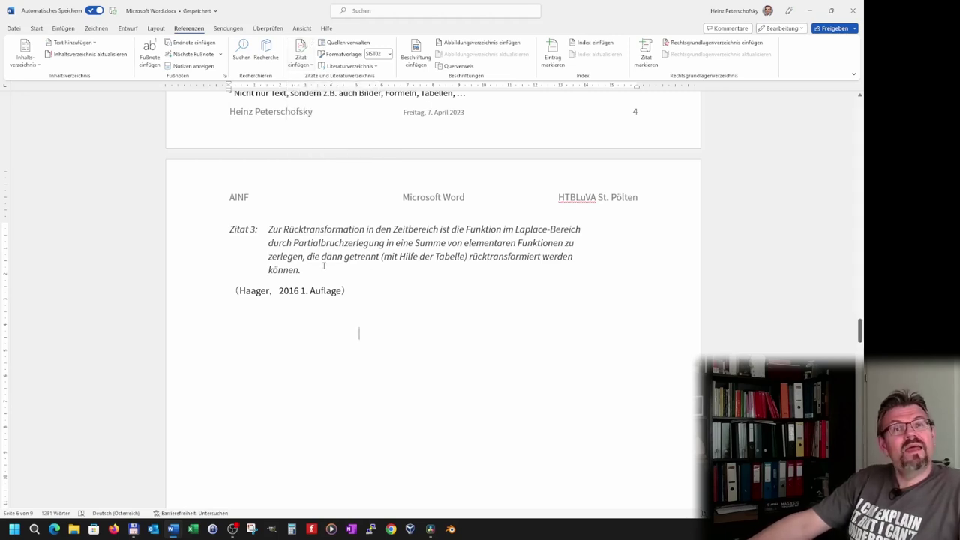
# Scroll down to the Literaturverzeichnis under 2.2.3 and open the citation style dropdown.
pyautogui.scroll(-8, 308, 286)
pyautogui.scroll(-8, 290, 353)
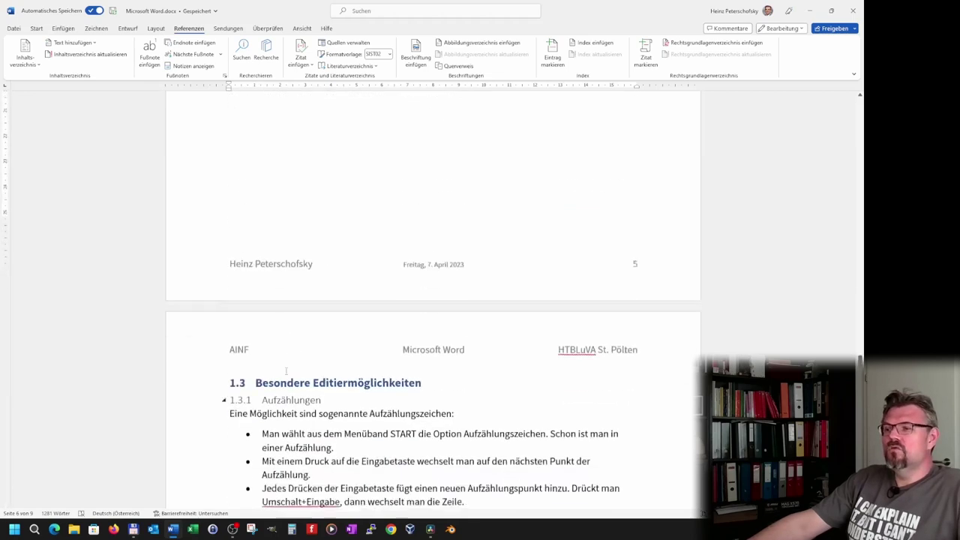
pyautogui.scroll(-8, 290, 353)
pyautogui.scroll(-8, 285, 372)
pyautogui.scroll(-8, 285, 372)
pyautogui.scroll(-8, 285, 372)
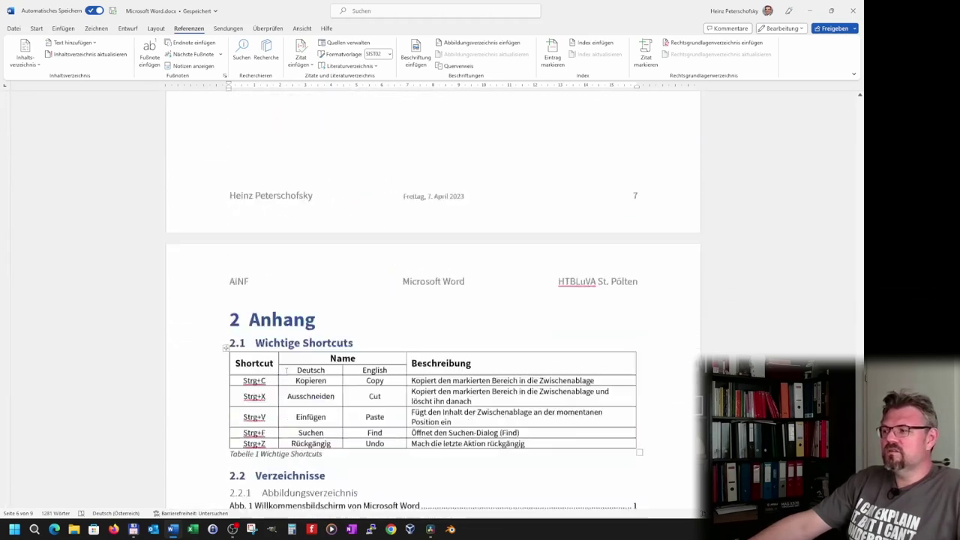
pyautogui.scroll(-5, 286, 372)
pyautogui.scroll(-2, 286, 370)
pyautogui.scroll(-5, 287, 370)
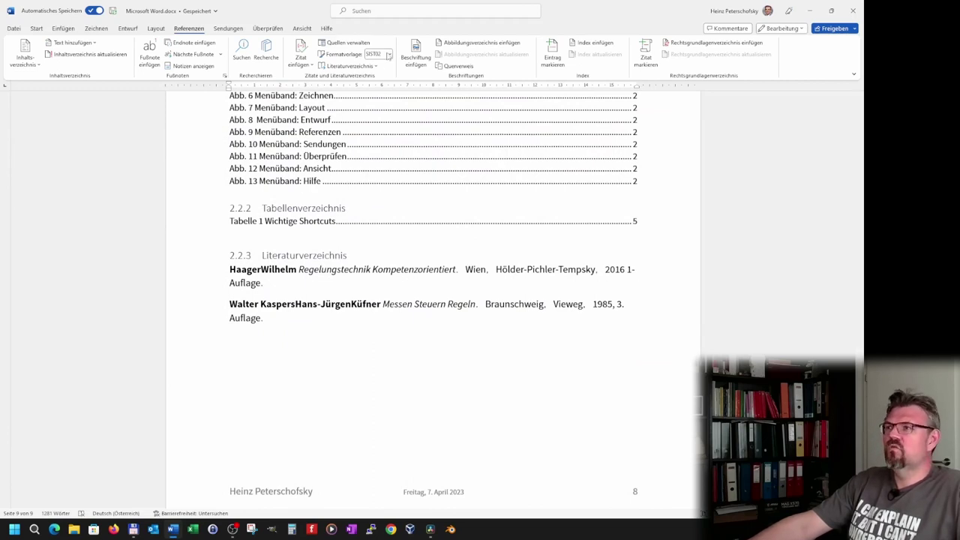
pyautogui.click(388, 55)
# Apply the APA style and check Zitat 3's citation reads (Haager, 2016 1. Auflage).
pyautogui.click(381, 69)
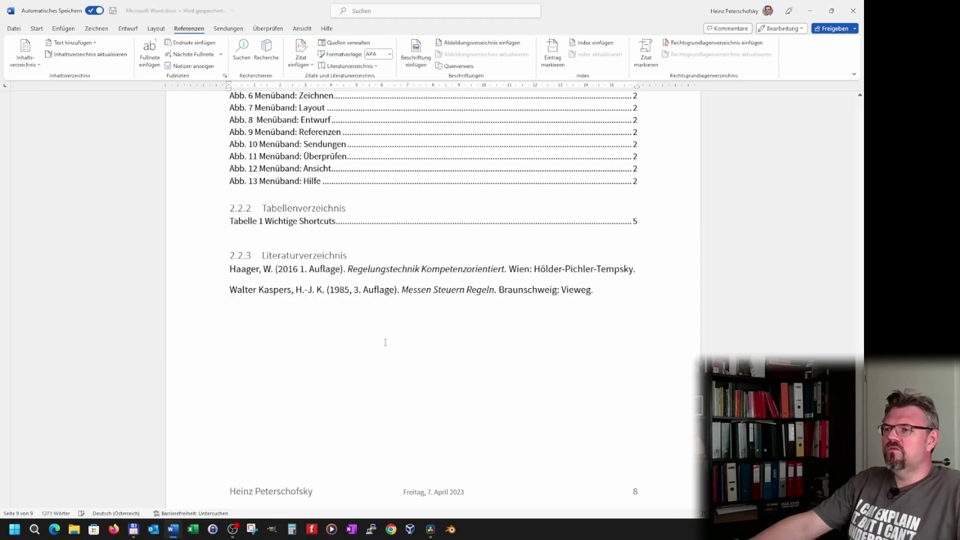
pyautogui.scroll(5, 322, 361)
pyautogui.scroll(5, 321, 358)
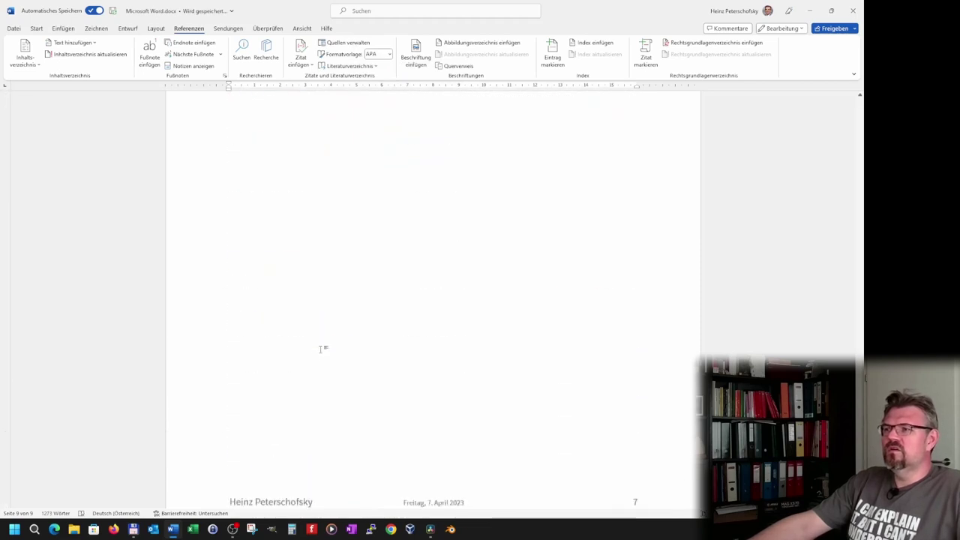
pyautogui.scroll(5, 321, 353)
pyautogui.scroll(5, 321, 347)
pyautogui.scroll(5, 321, 343)
pyautogui.scroll(5, 321, 344)
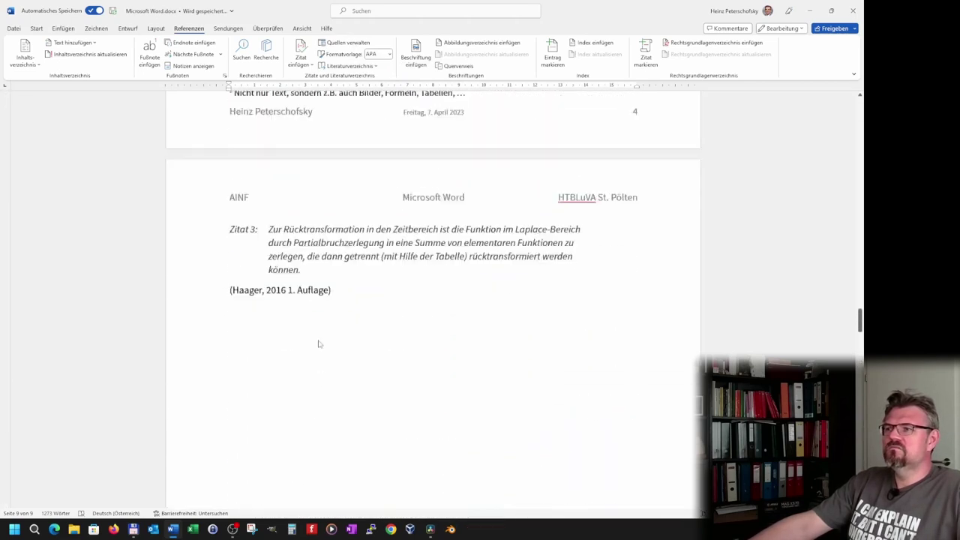
pyautogui.scroll(5, 319, 344)
pyautogui.scroll(-3, 315, 345)
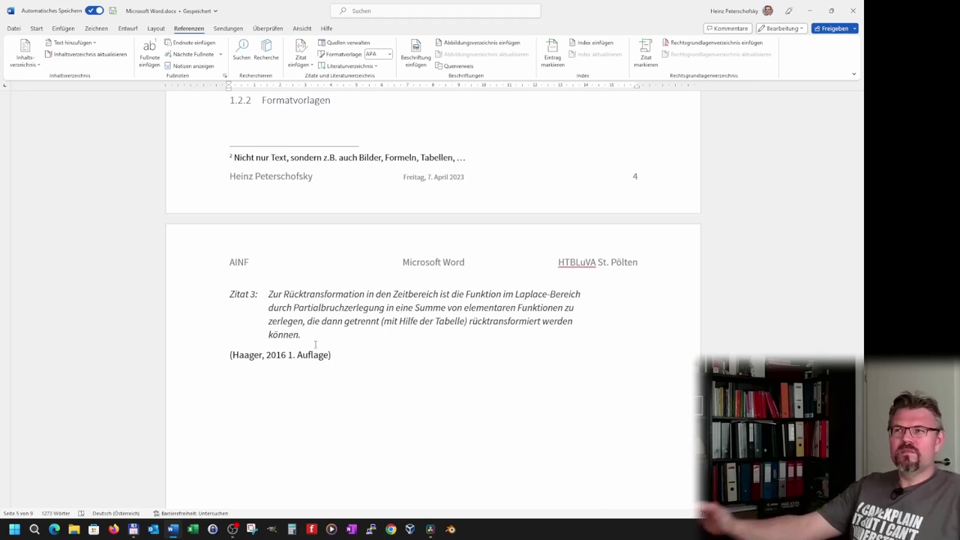
pyautogui.click(228, 29)
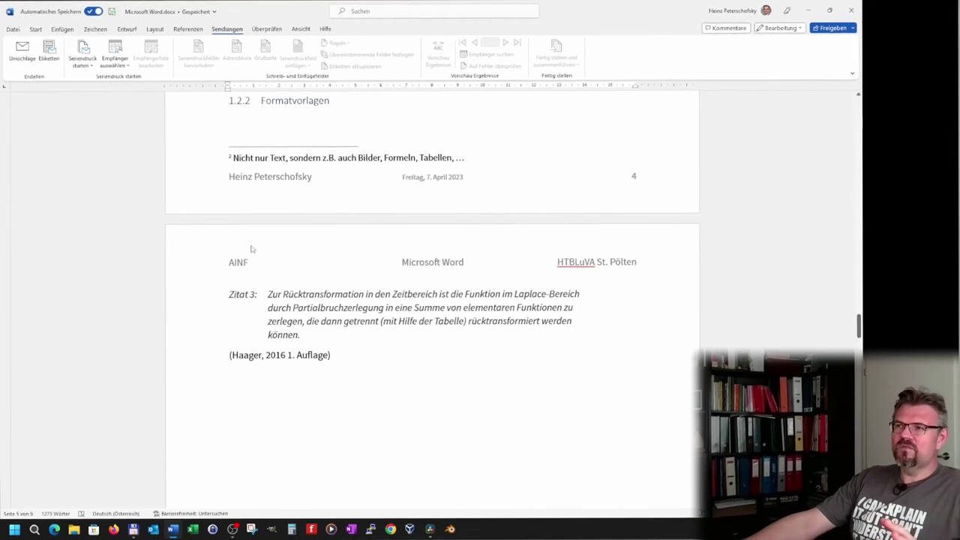
pyautogui.scroll(2, 345, 366)
pyautogui.scroll(4, 345, 365)
pyautogui.scroll(2, 346, 362)
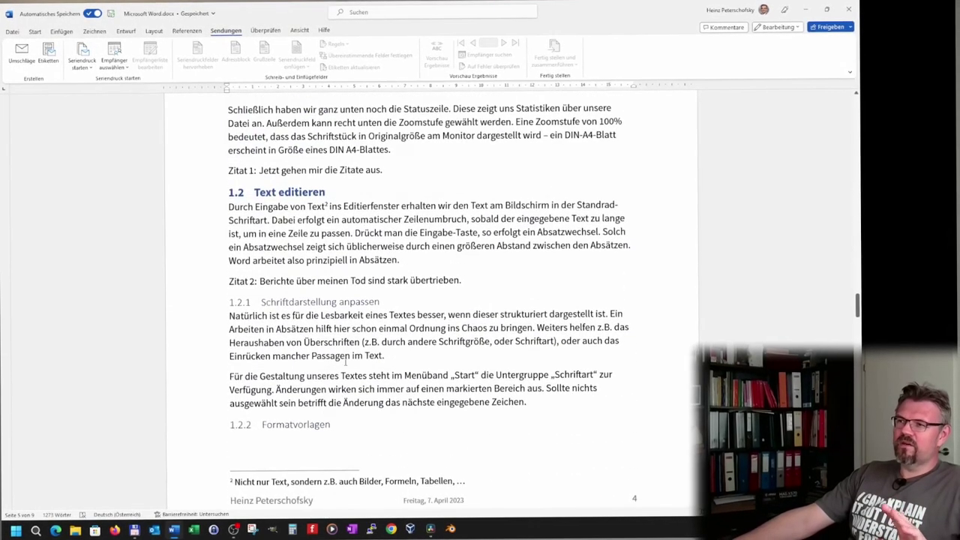